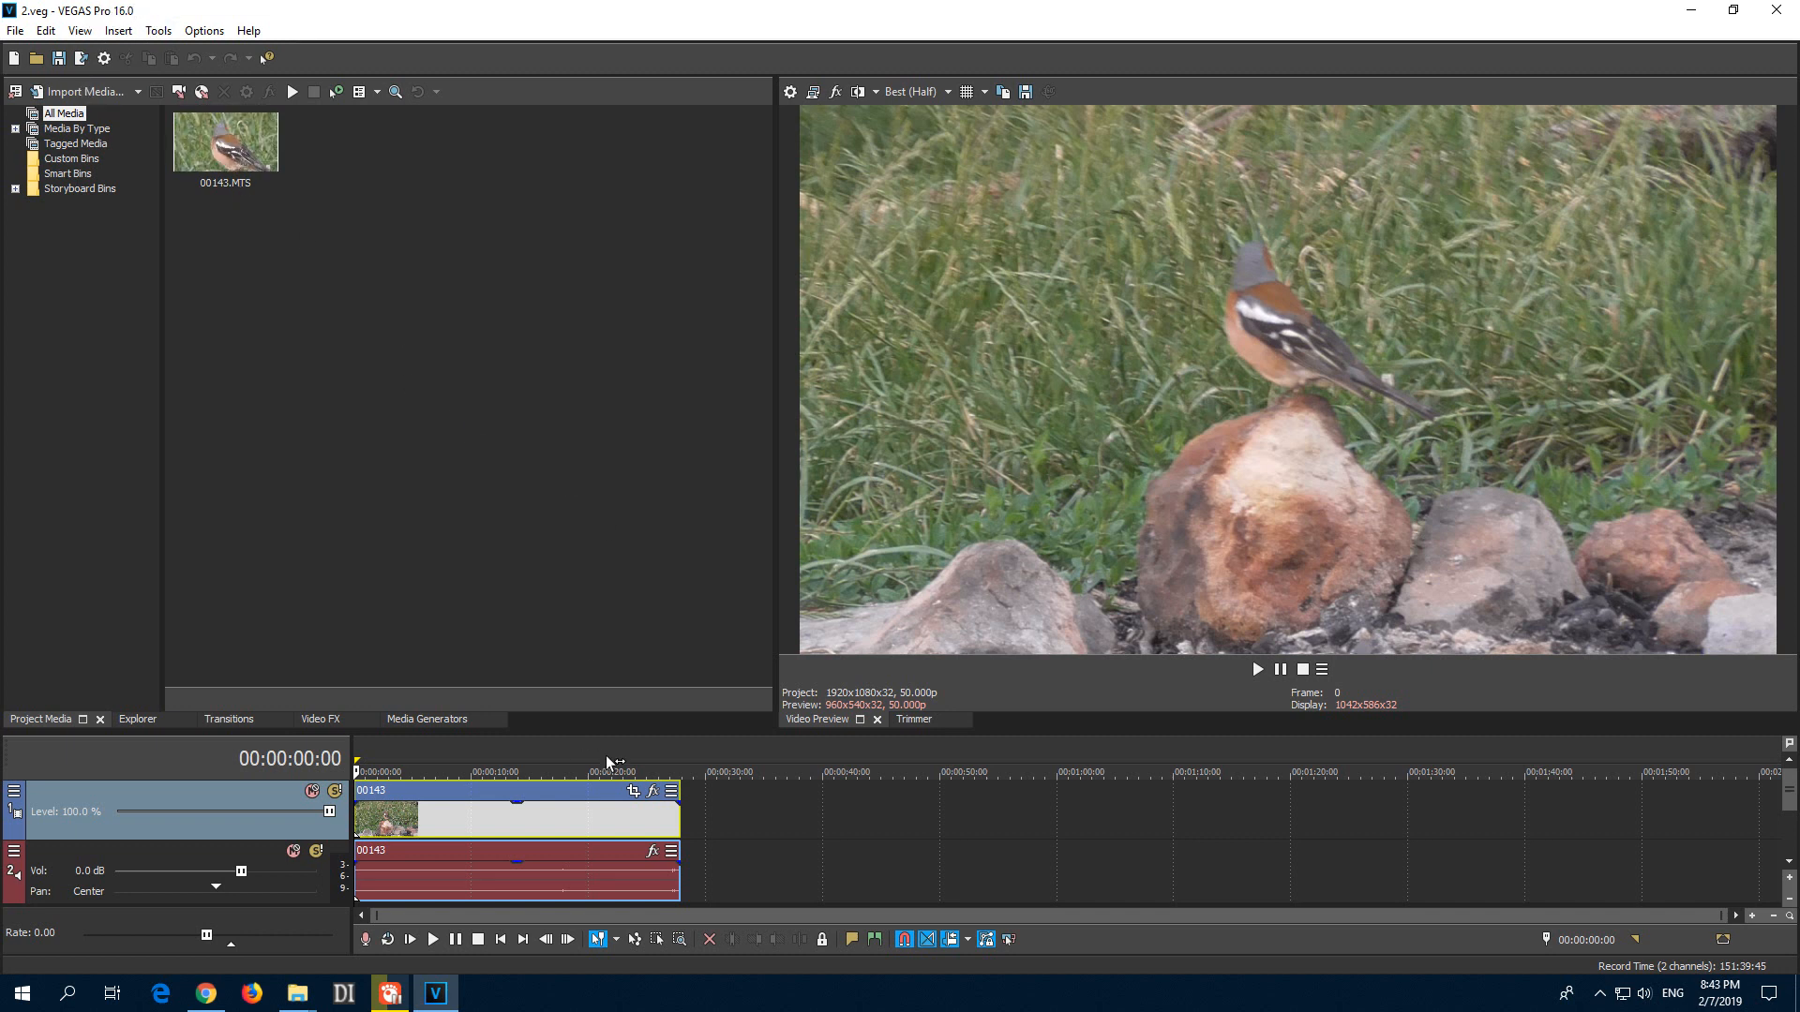
Cue the bird clip to about 19 seconds and bring up its event actions
{"action": "left_click", "coordinate": [585, 828]}
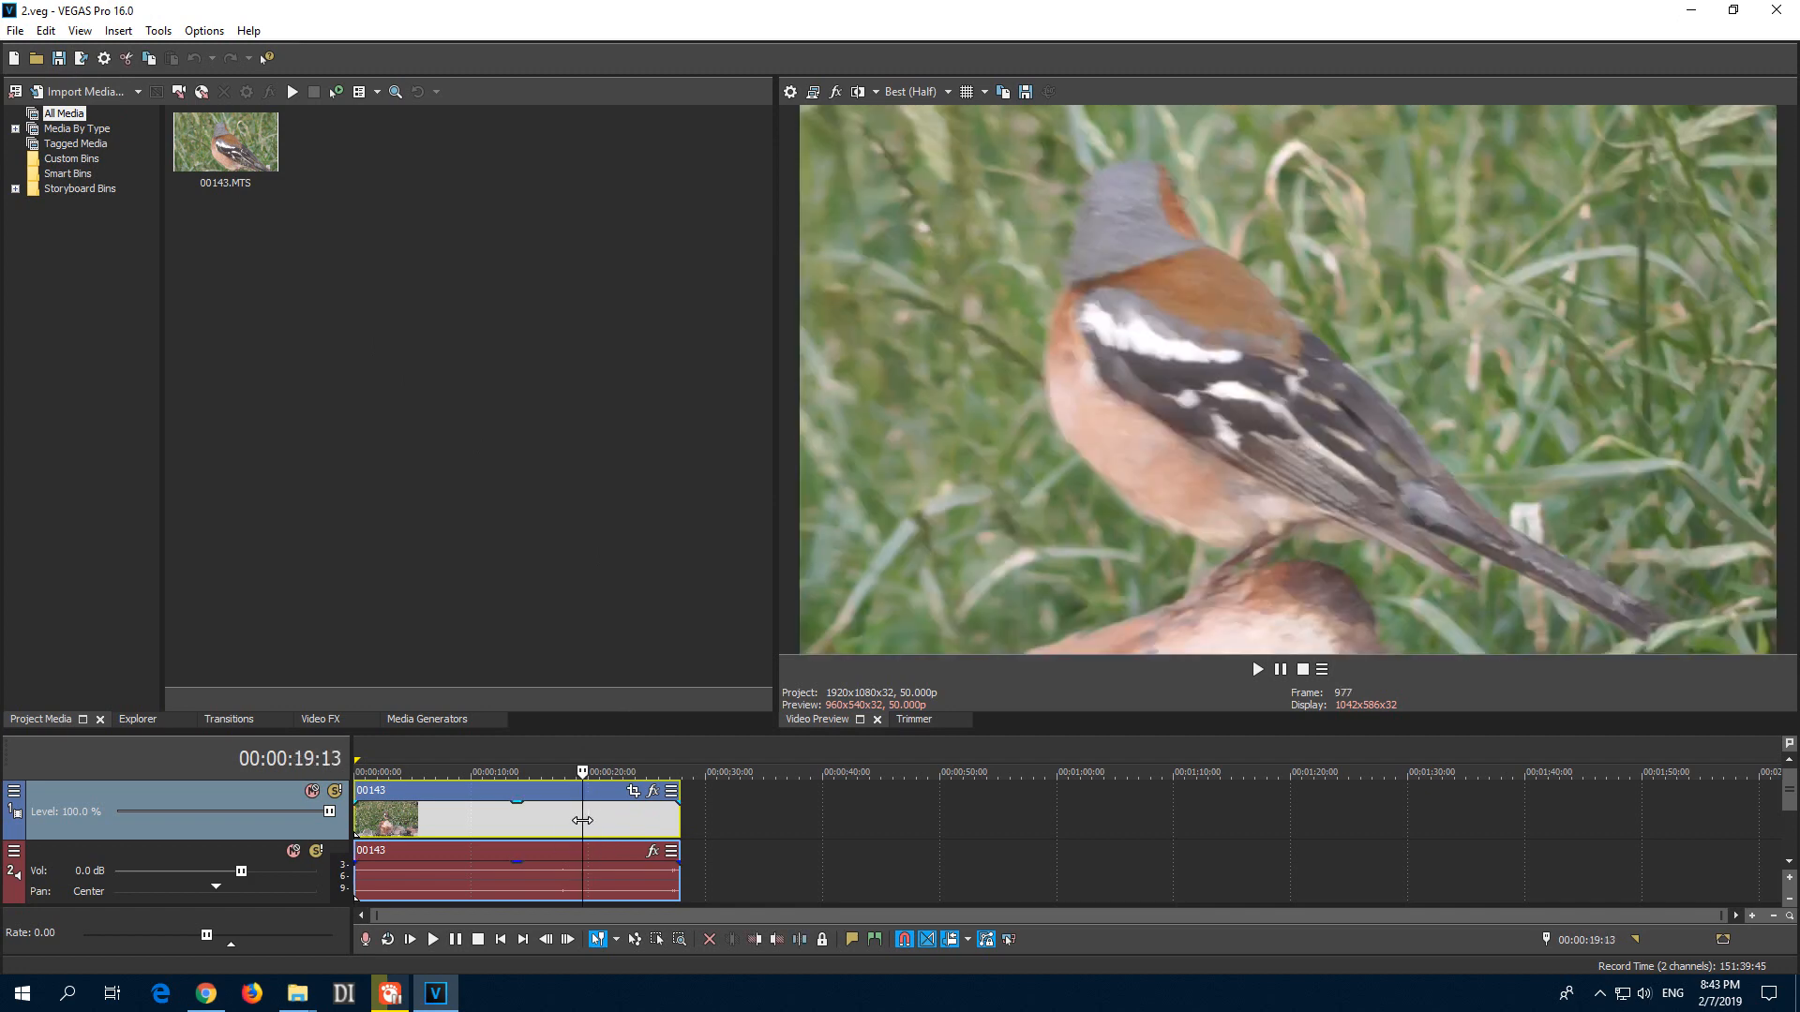
{"action": "right_click", "coordinate": [593, 827]}
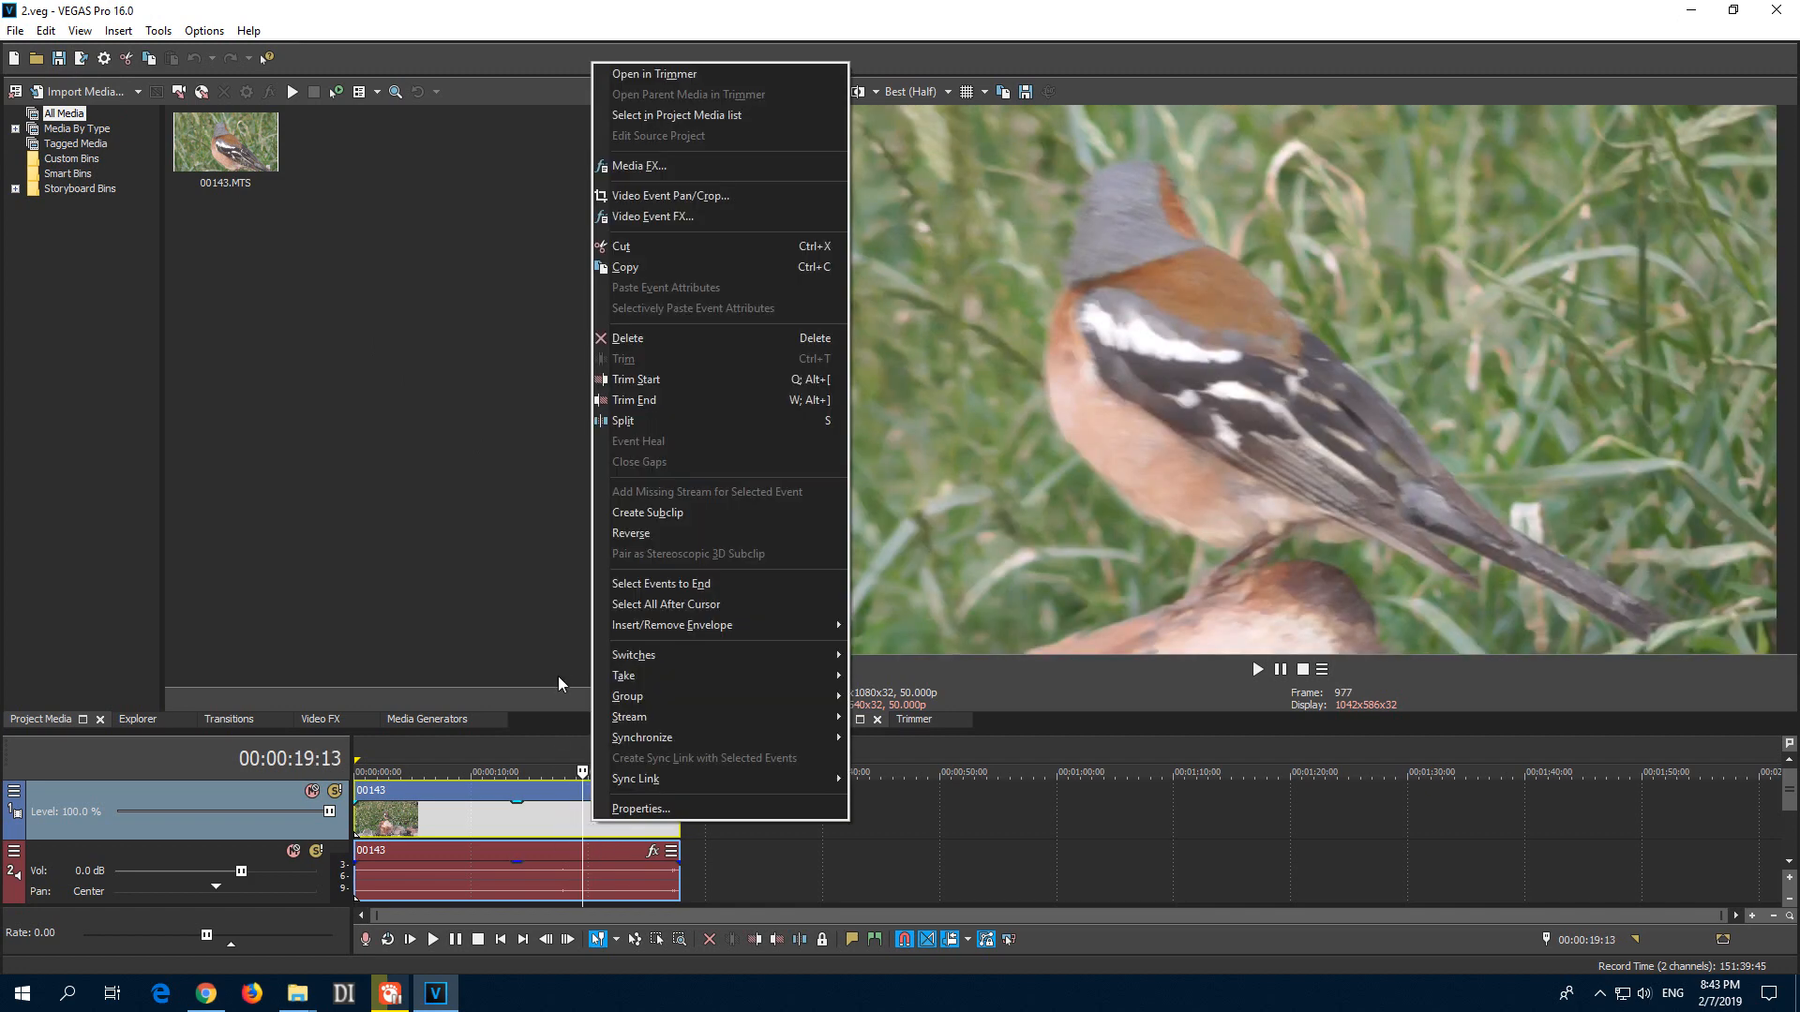
{"action": "left_click", "coordinate": [667, 171]}
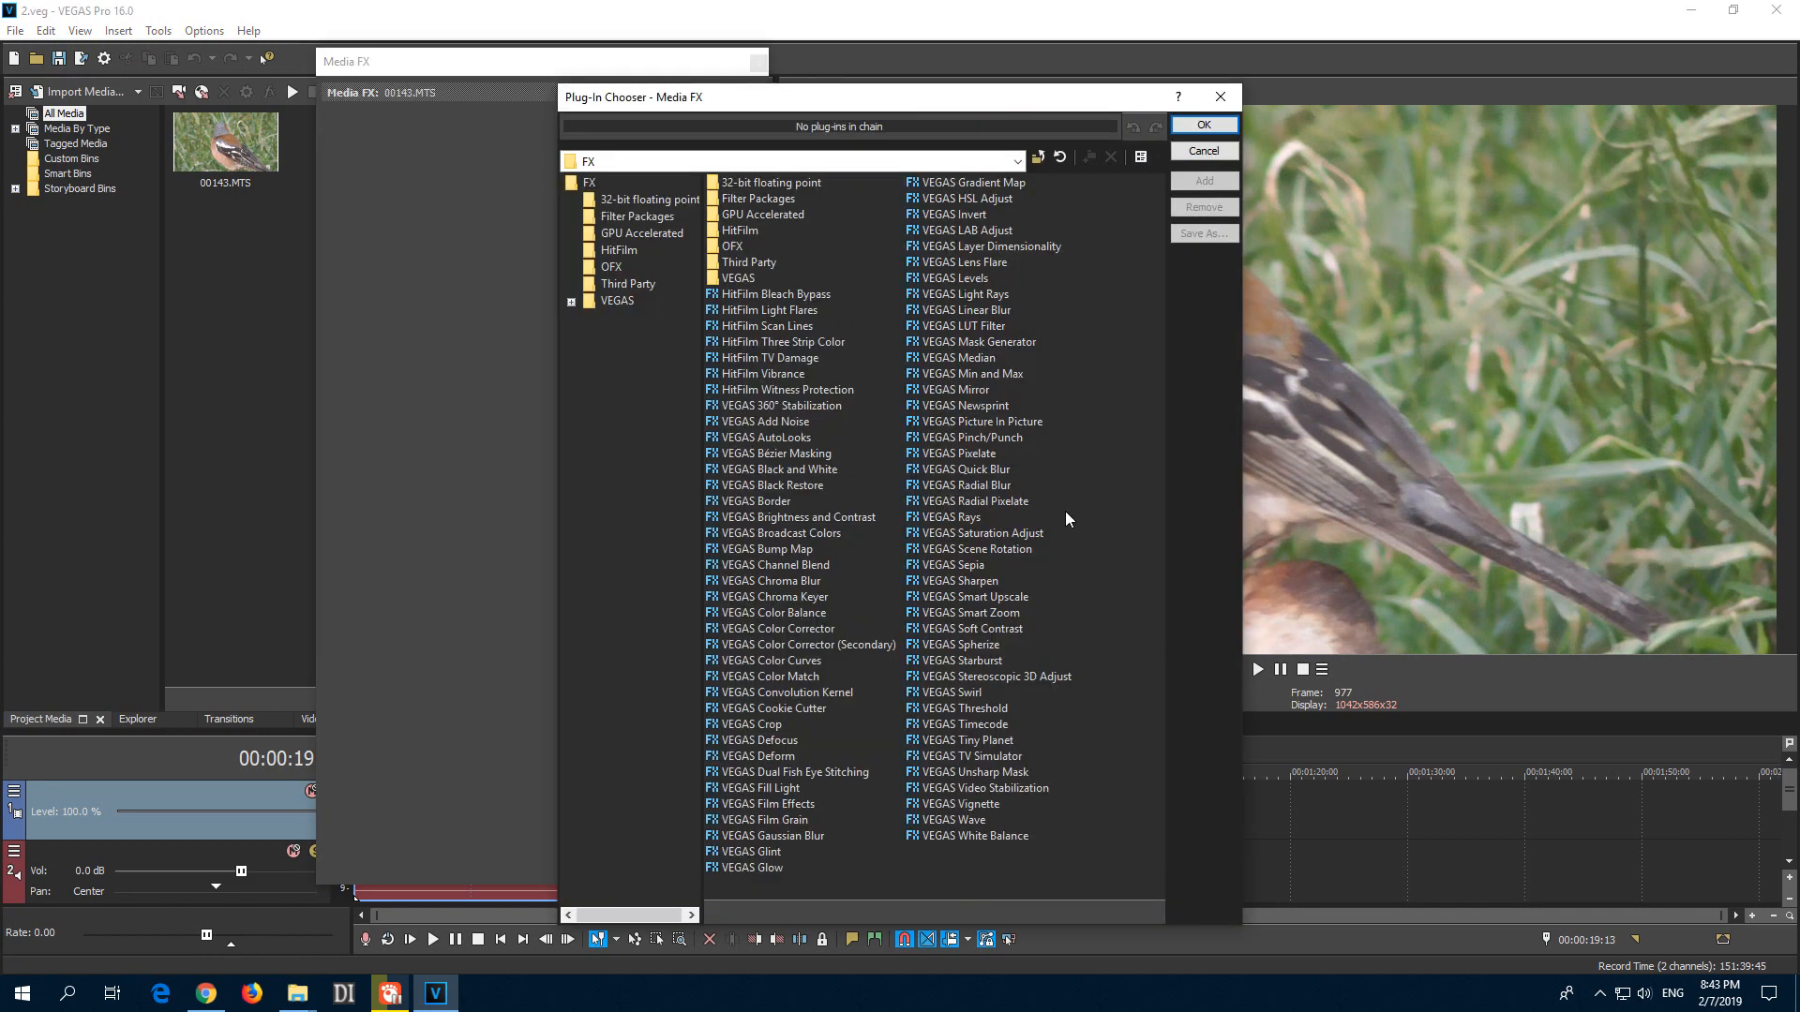
{"action": "left_click", "coordinate": [970, 789]}
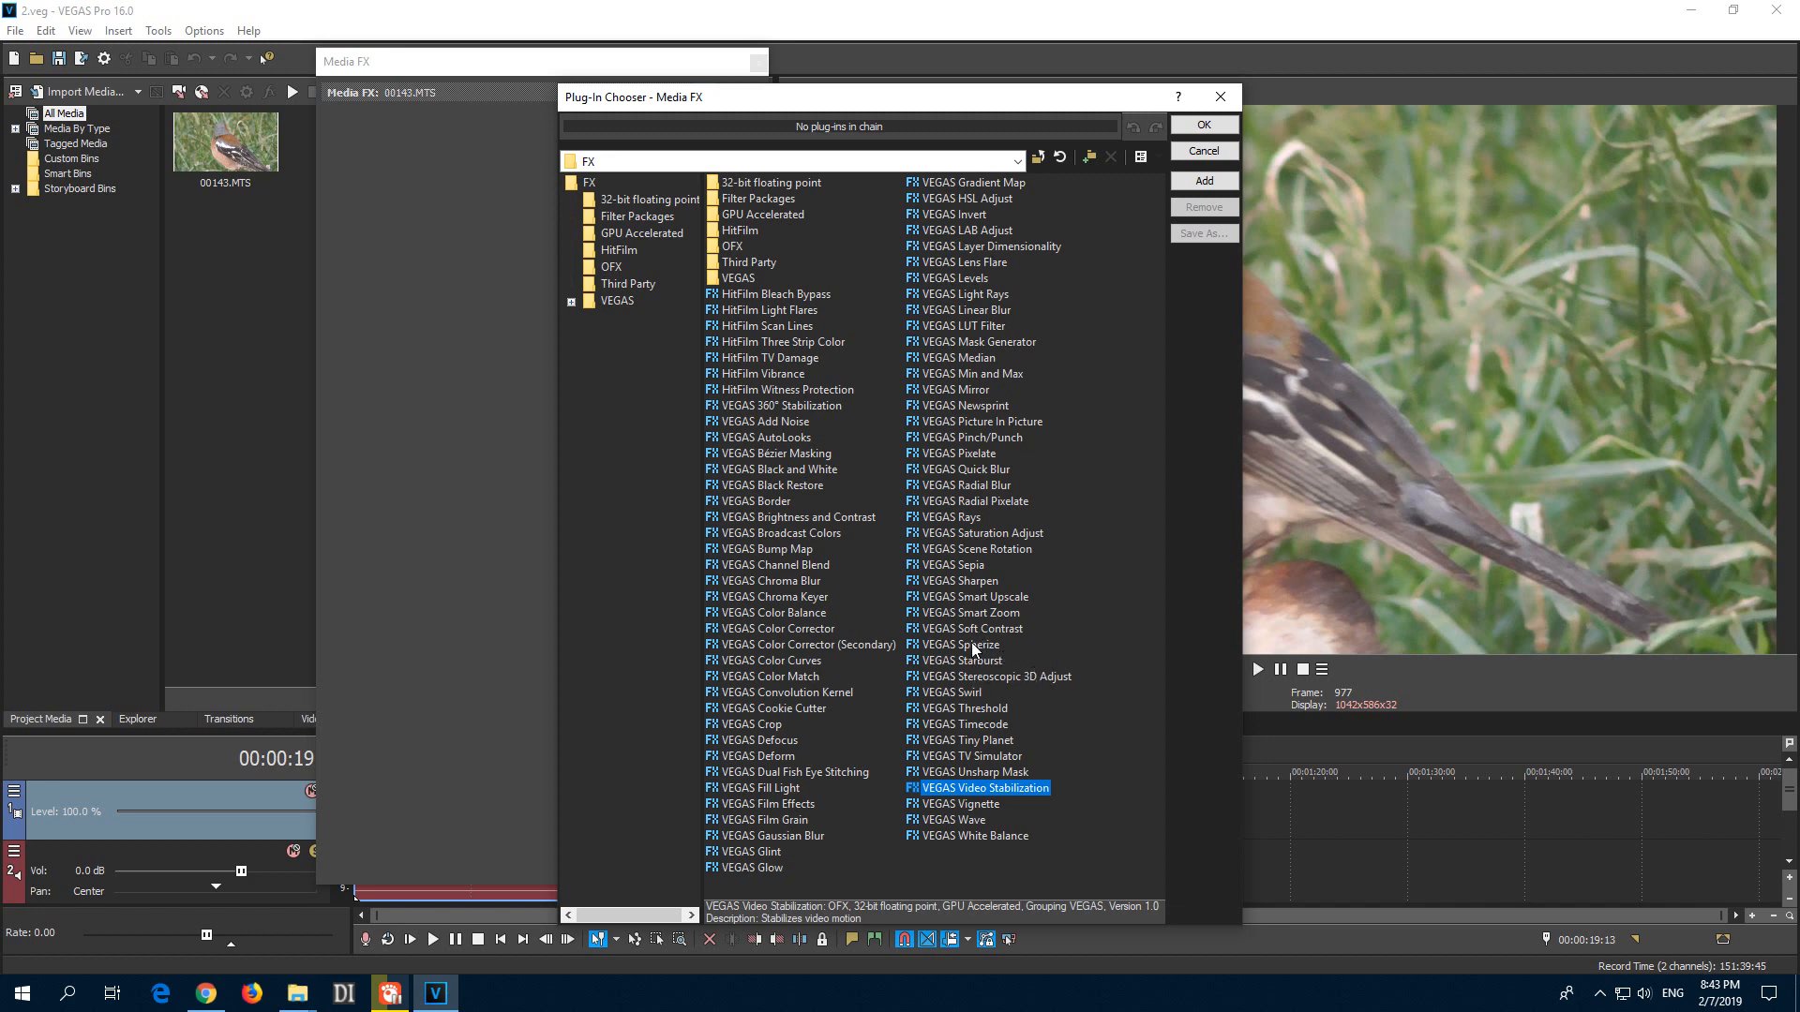
Leave the effects chooser without adding anything and show the Options menu
{"action": "left_click", "coordinate": [1203, 151]}
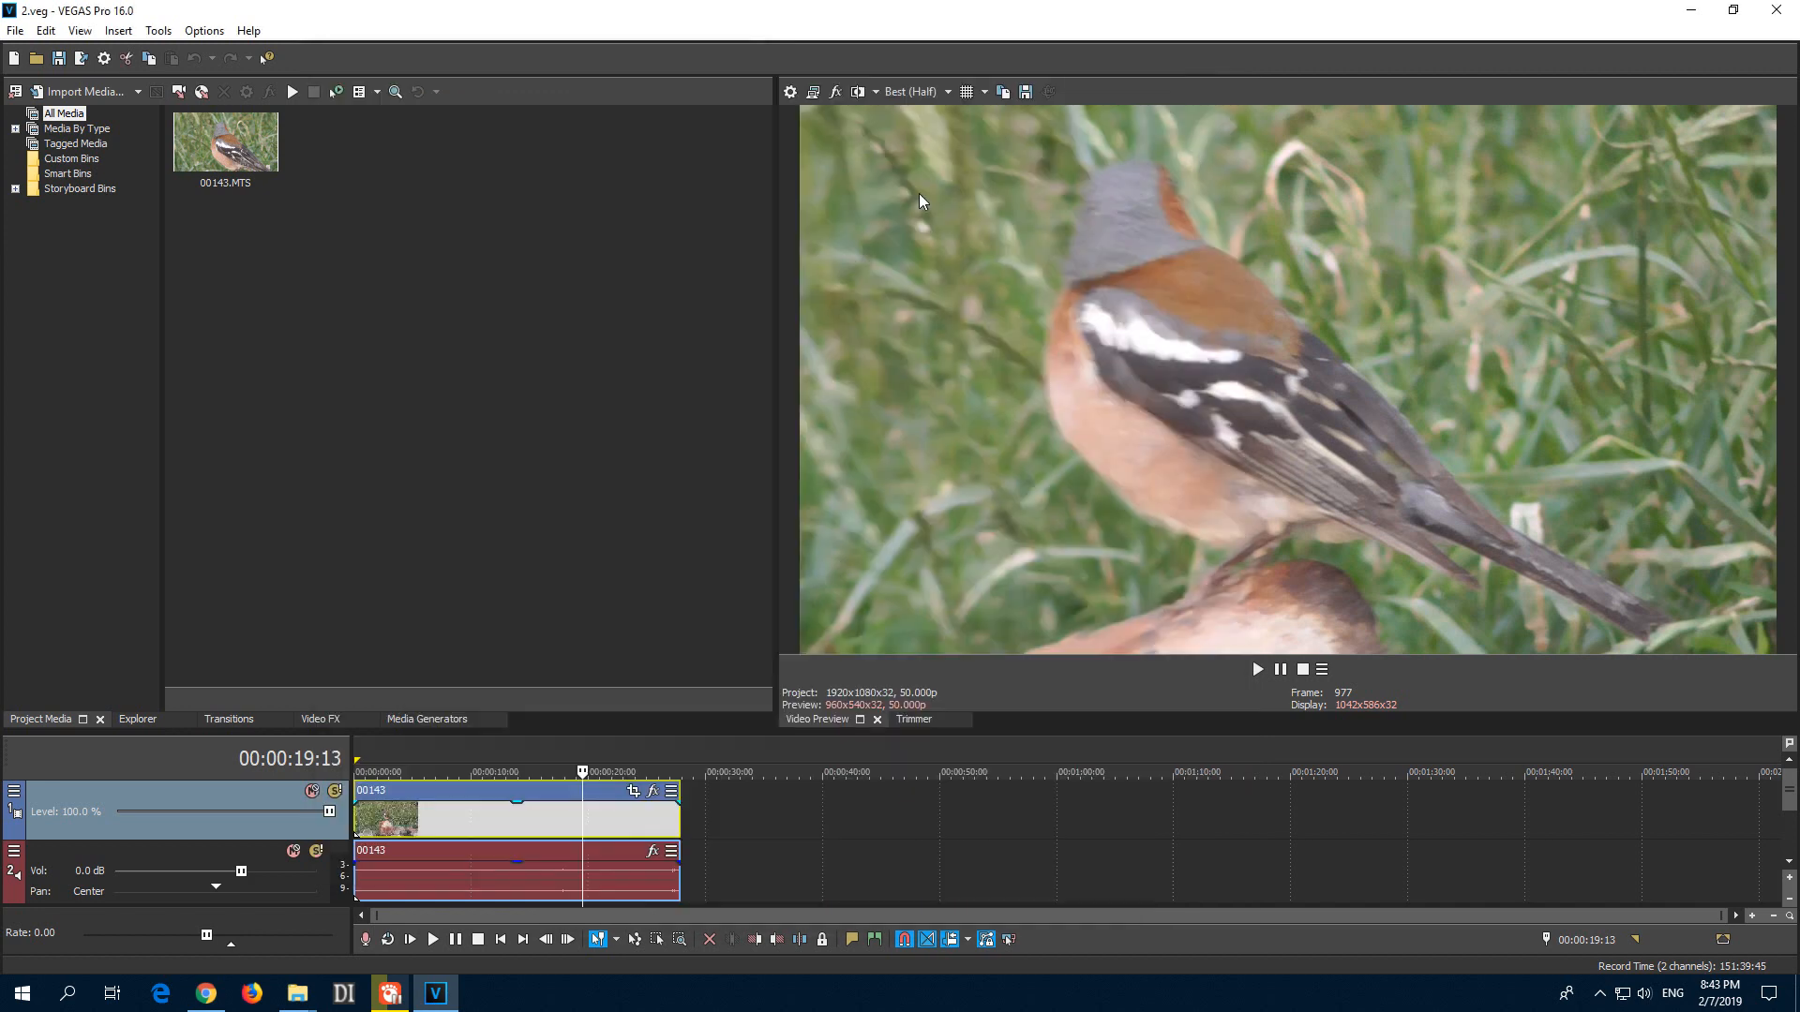
{"action": "left_click", "coordinate": [204, 29]}
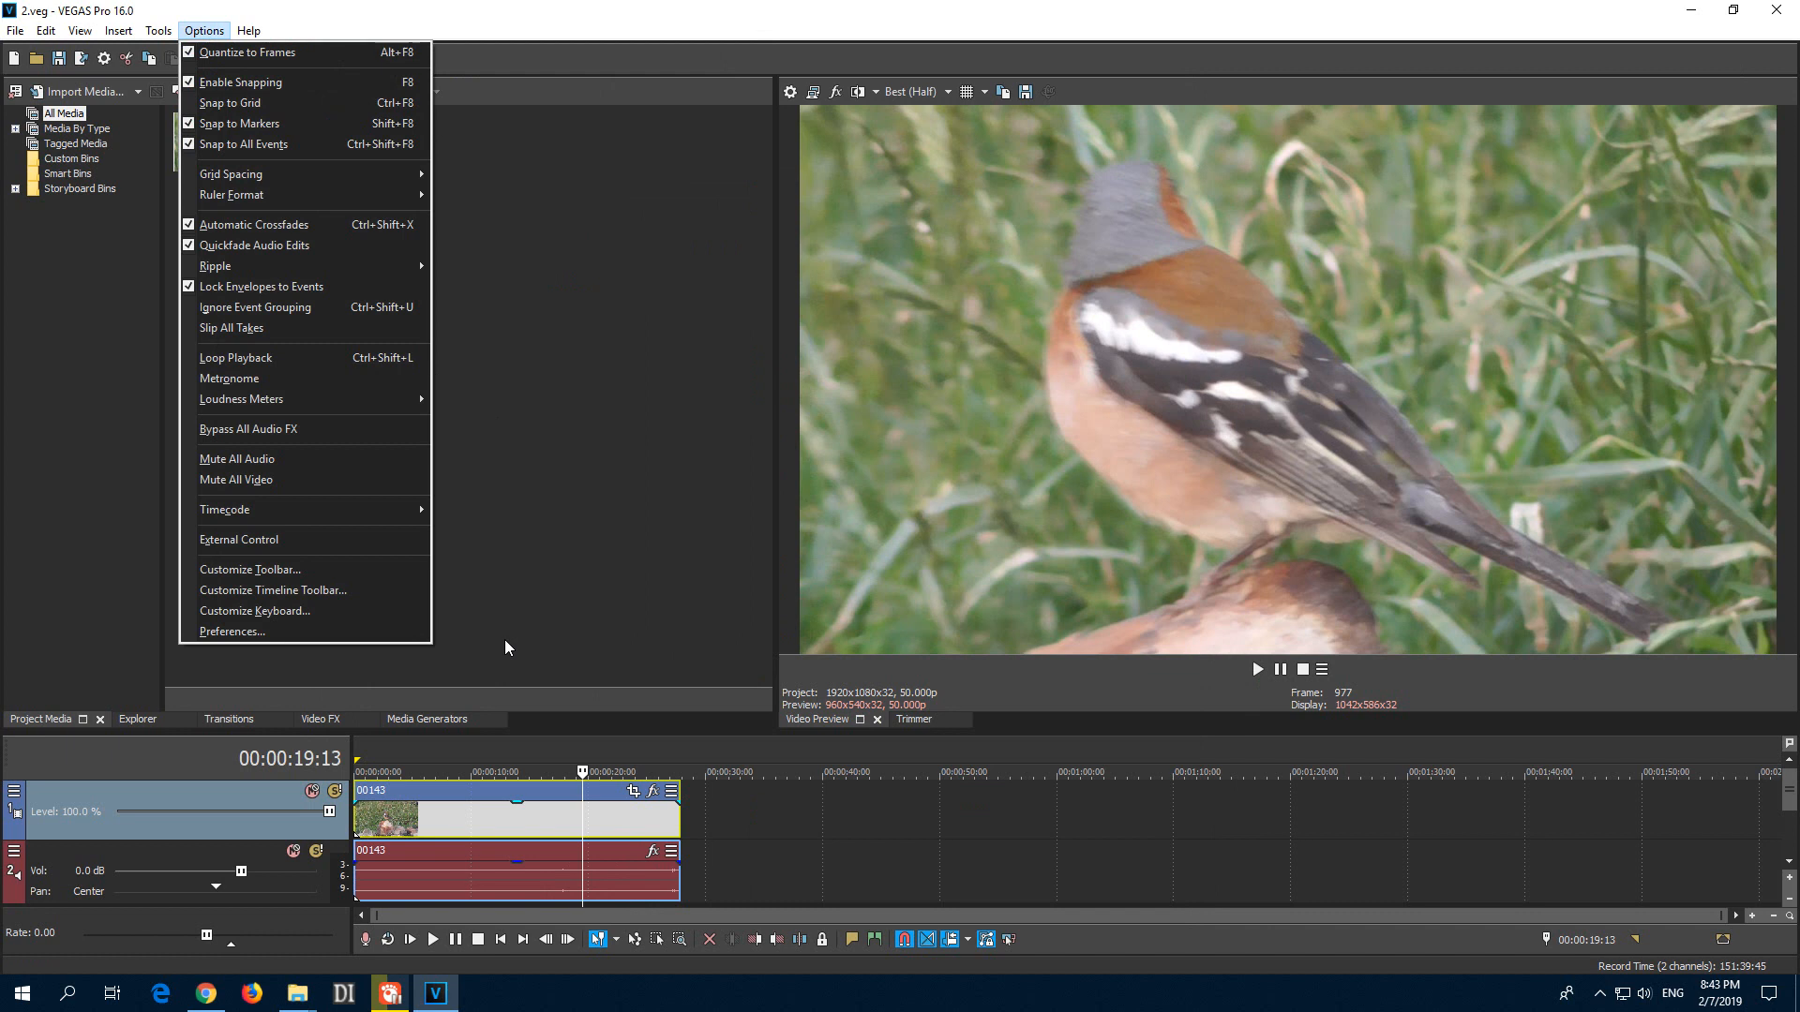
Filter the Internal preferences on 'stabi' to isolate Expose Legacy Stabilizer and begin editing it
{"action": "left_click", "coordinate": [268, 635]}
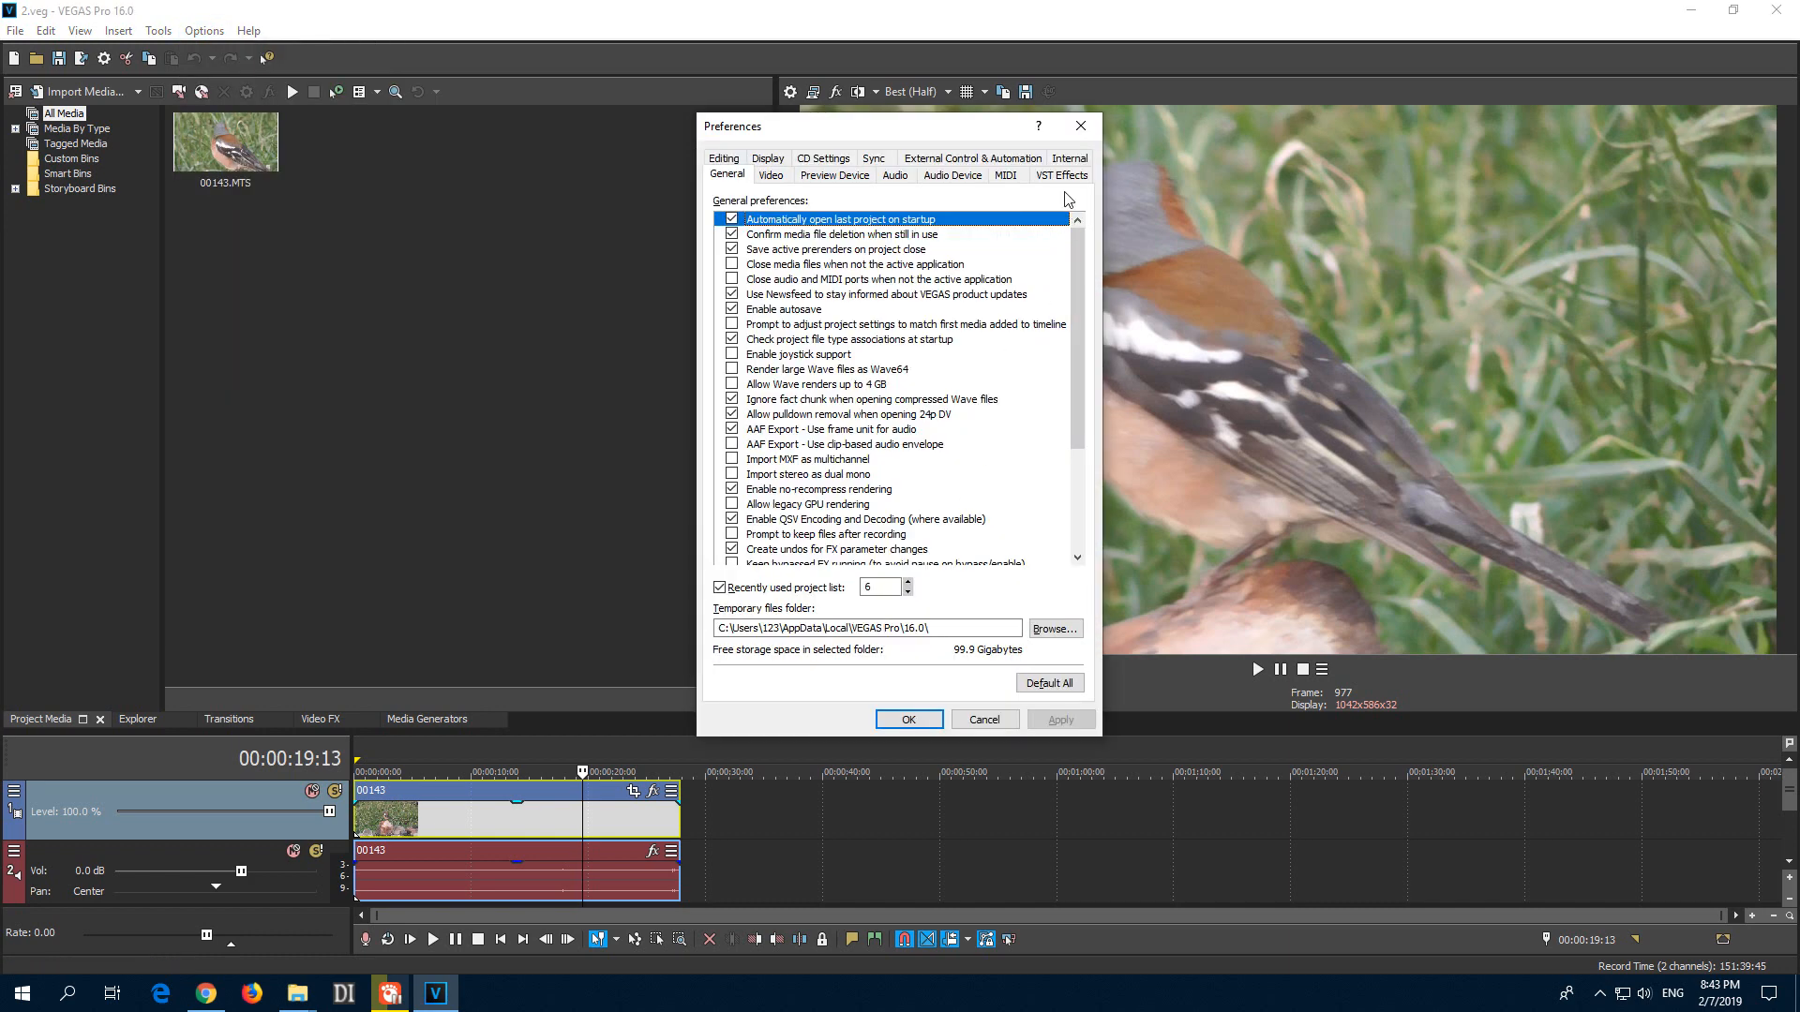
{"action": "left_click", "coordinate": [1069, 159]}
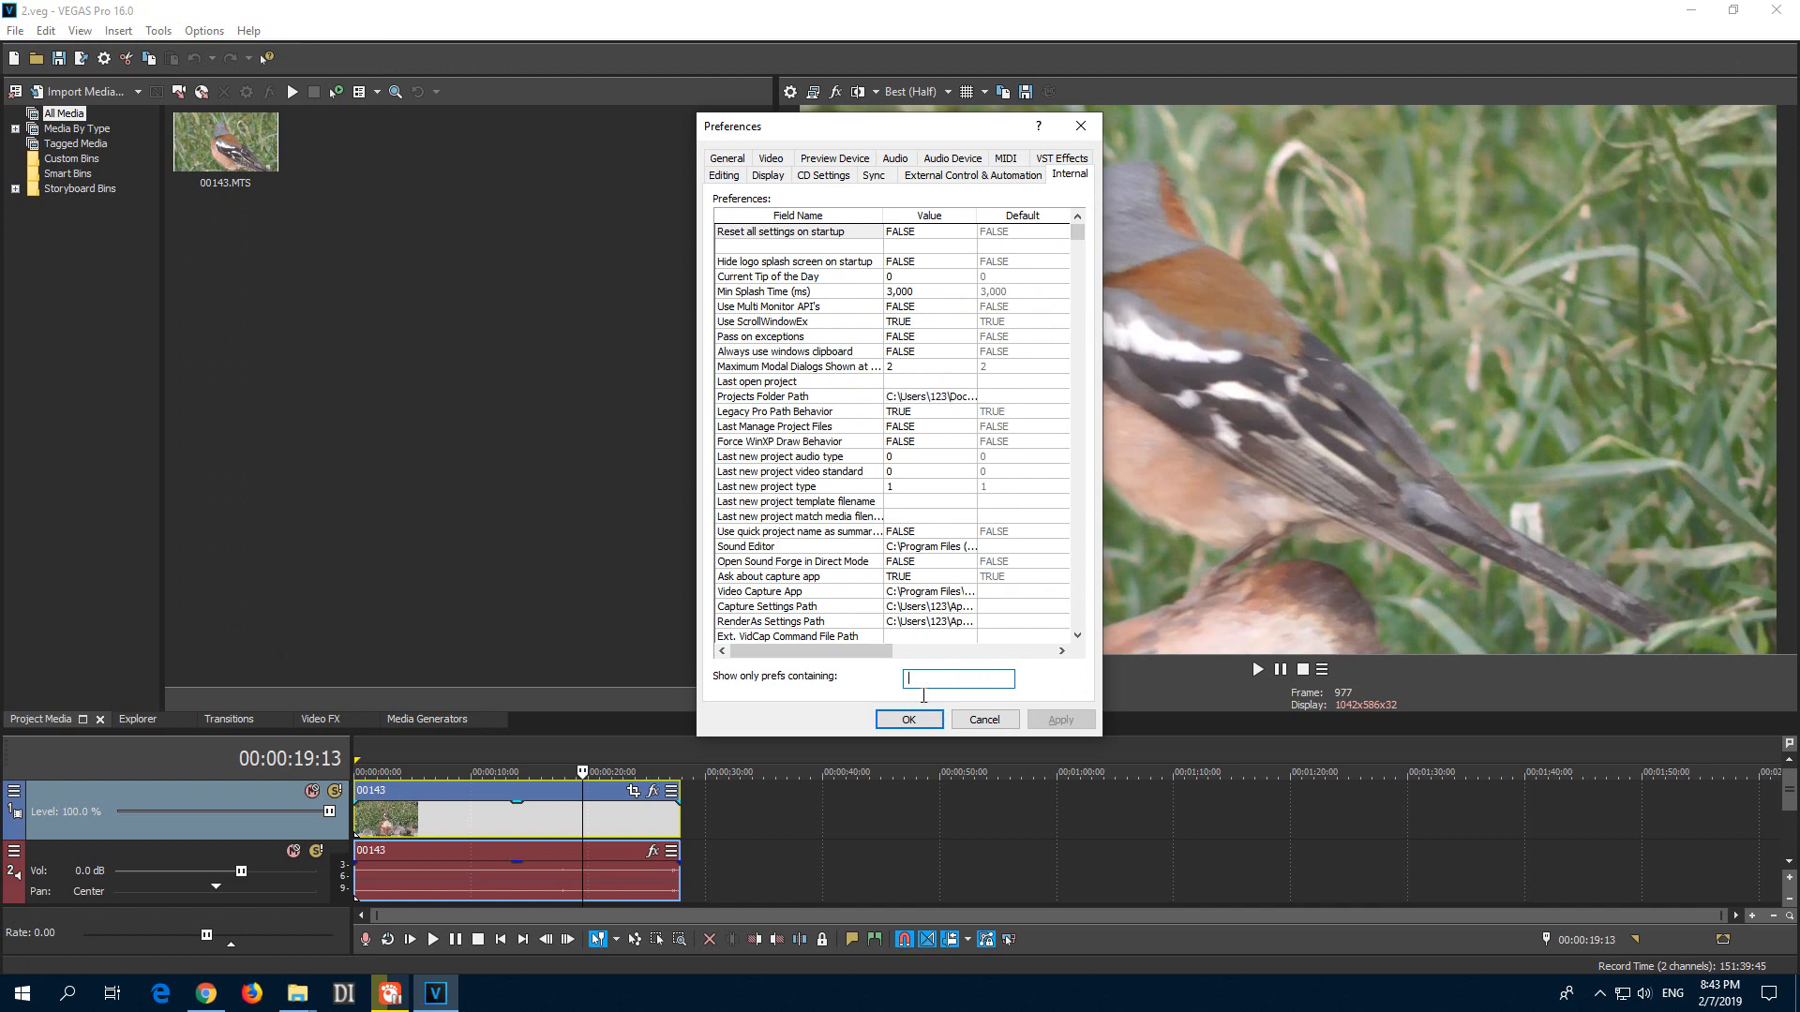
{"action": "type", "text": "stabi"}
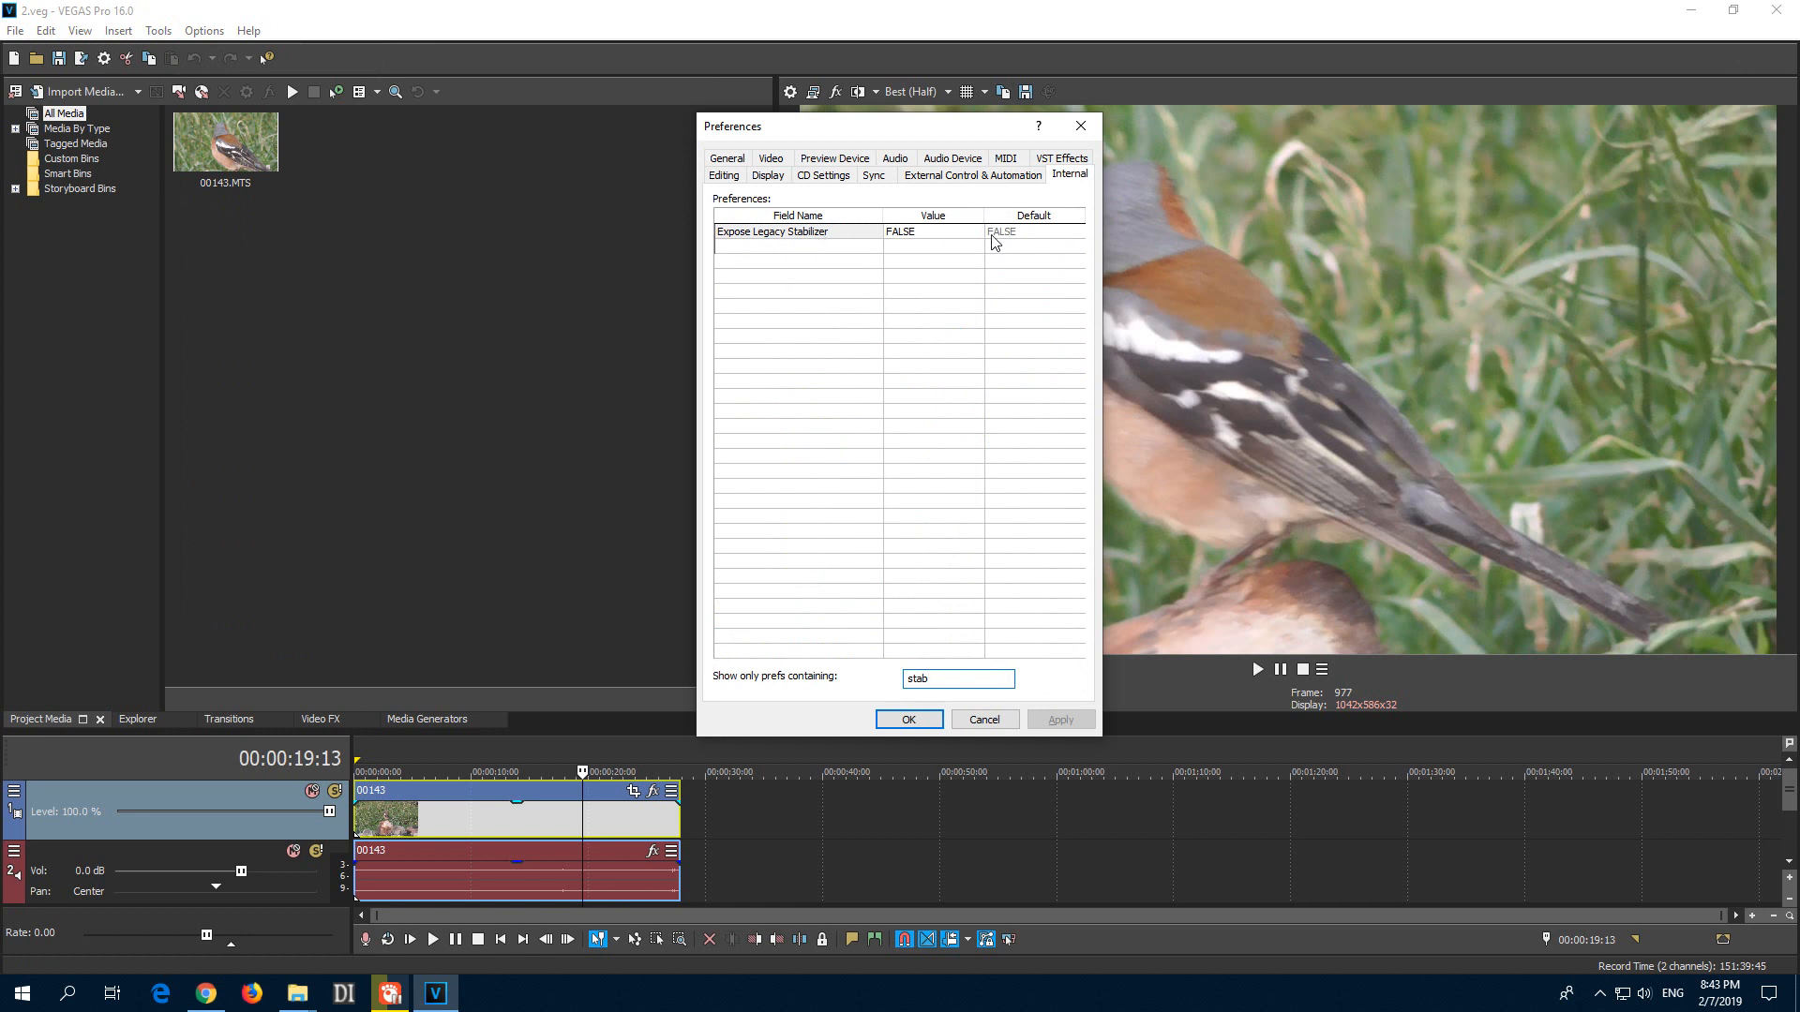
{"action": "left_click", "coordinate": [923, 236]}
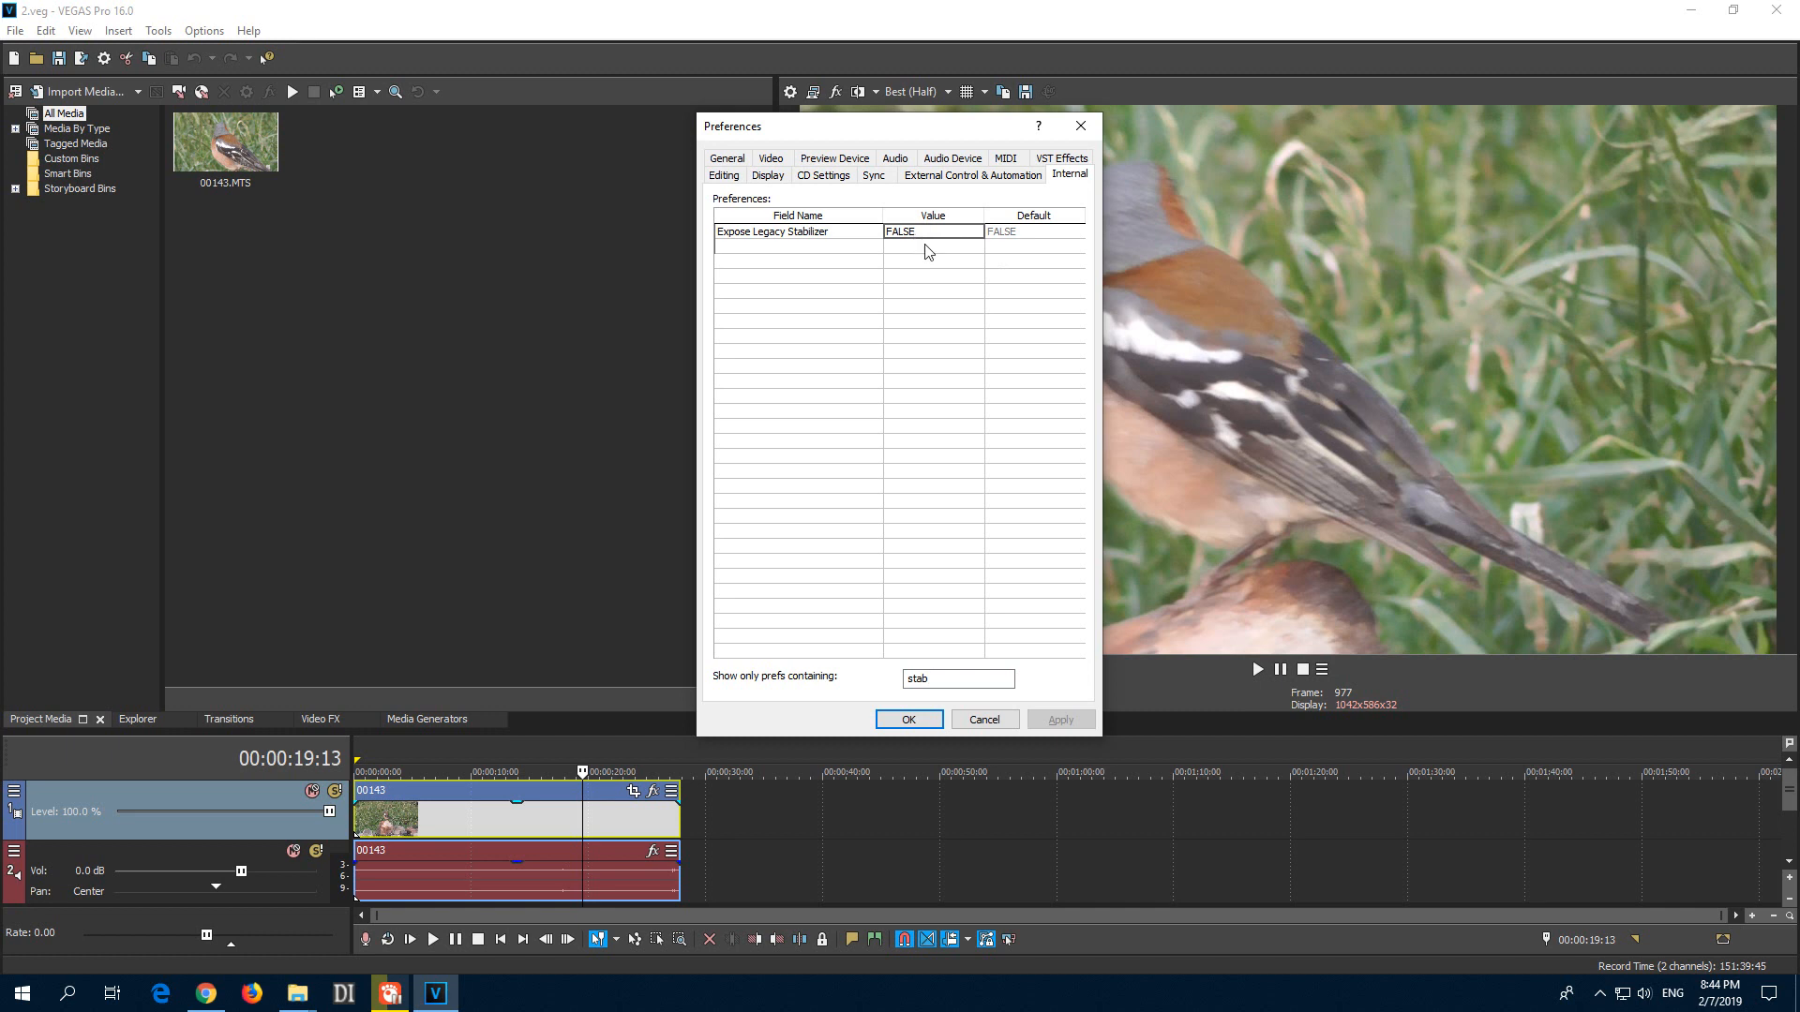
{"action": "type", "text": "t"}
Set Expose Legacy Stabilizer to TRUE, accept the preferences and acknowledge the restart notice
{"action": "key", "text": "Return"}
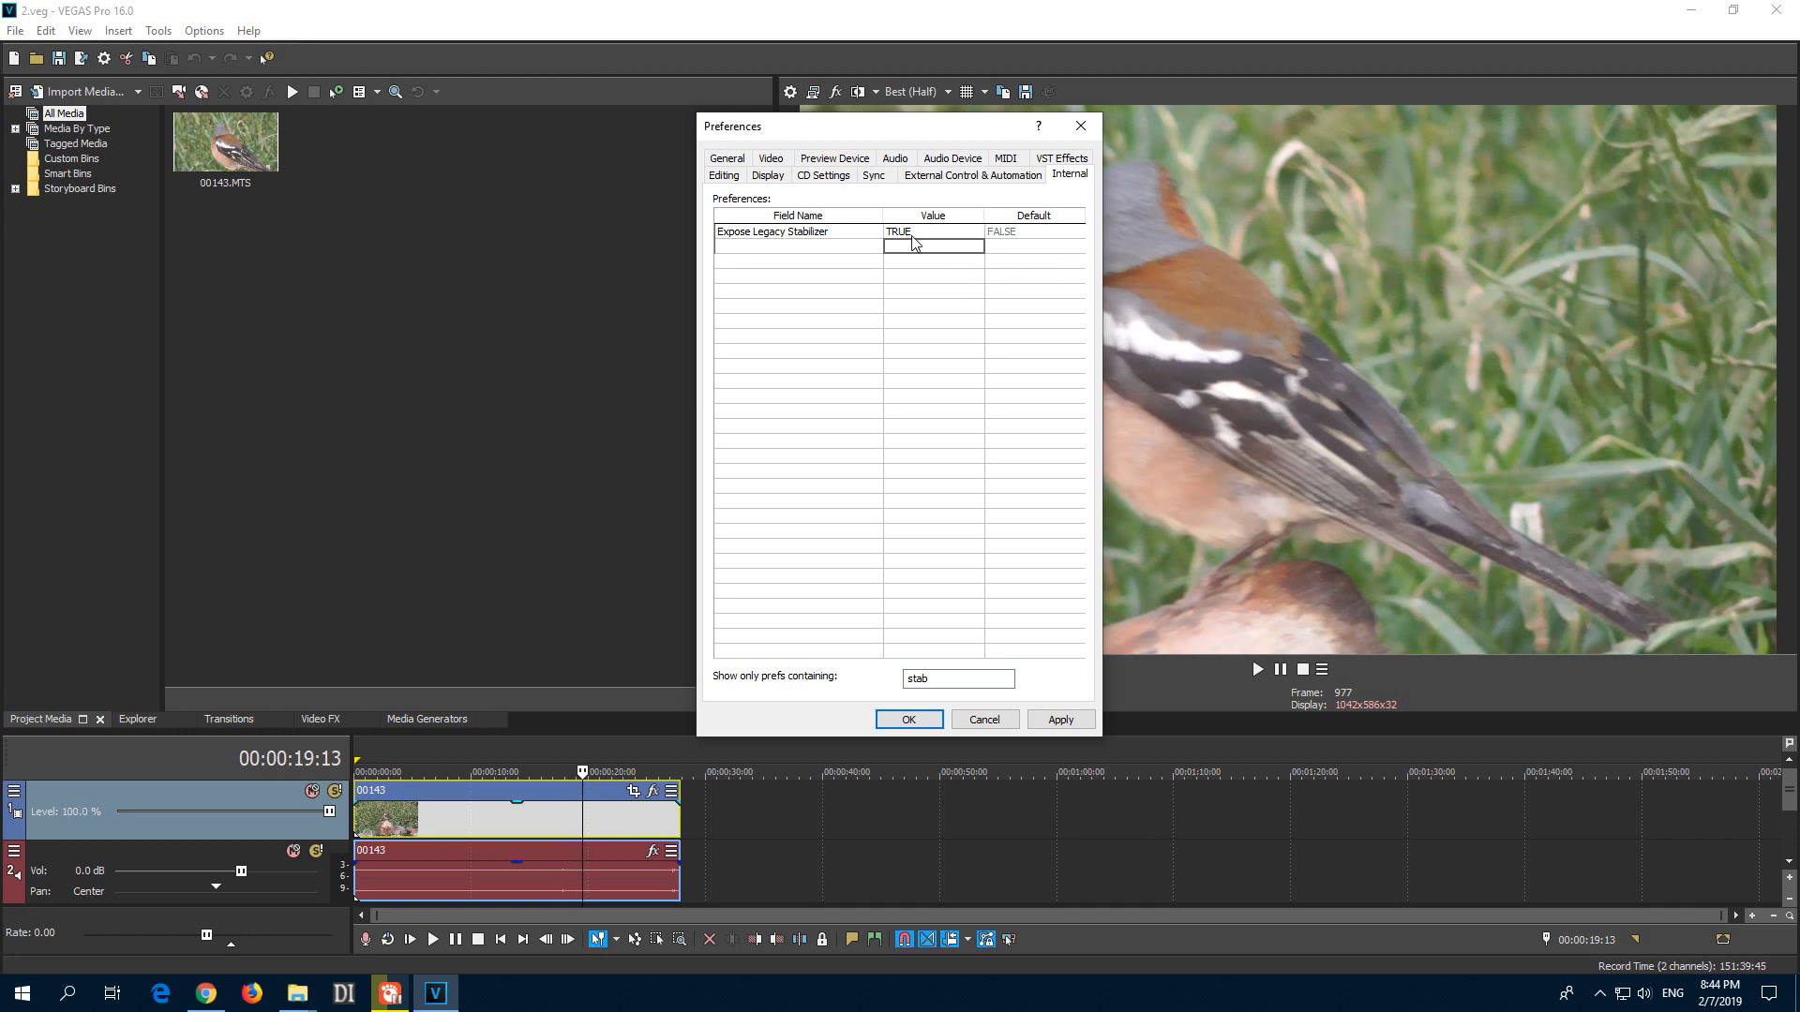
{"action": "left_click", "coordinate": [908, 720]}
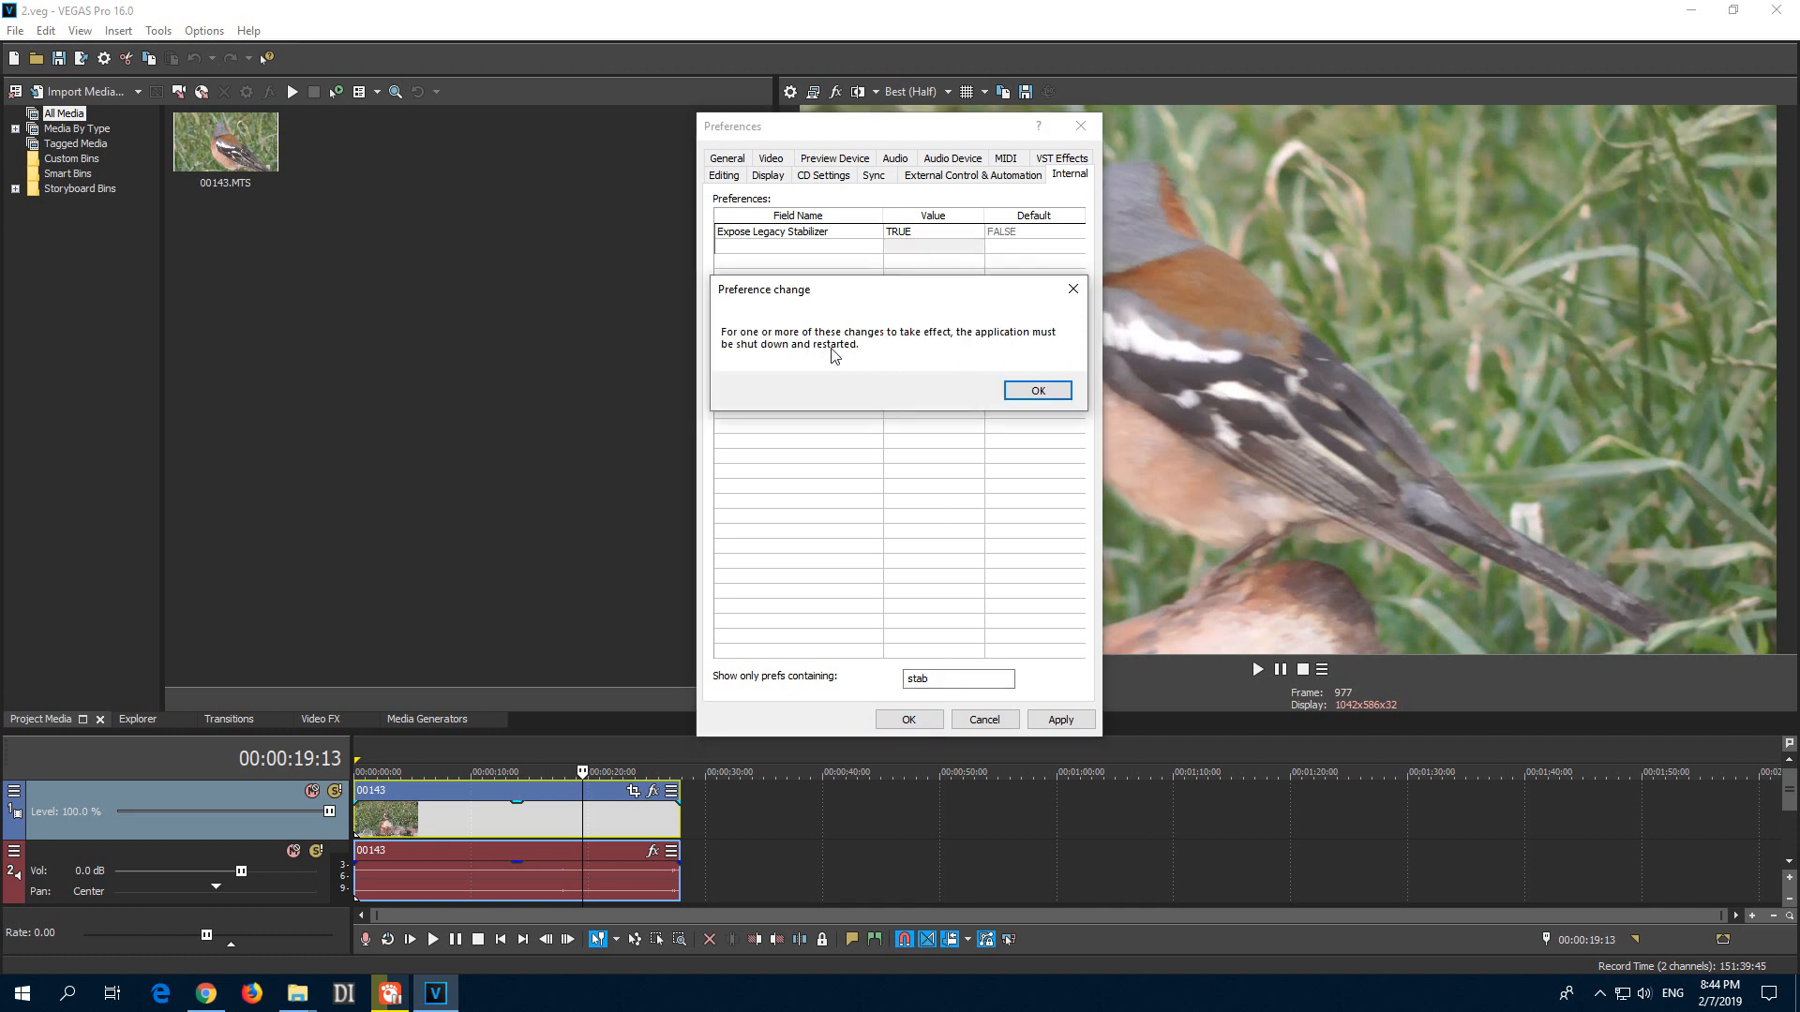
{"action": "left_click", "coordinate": [1039, 391]}
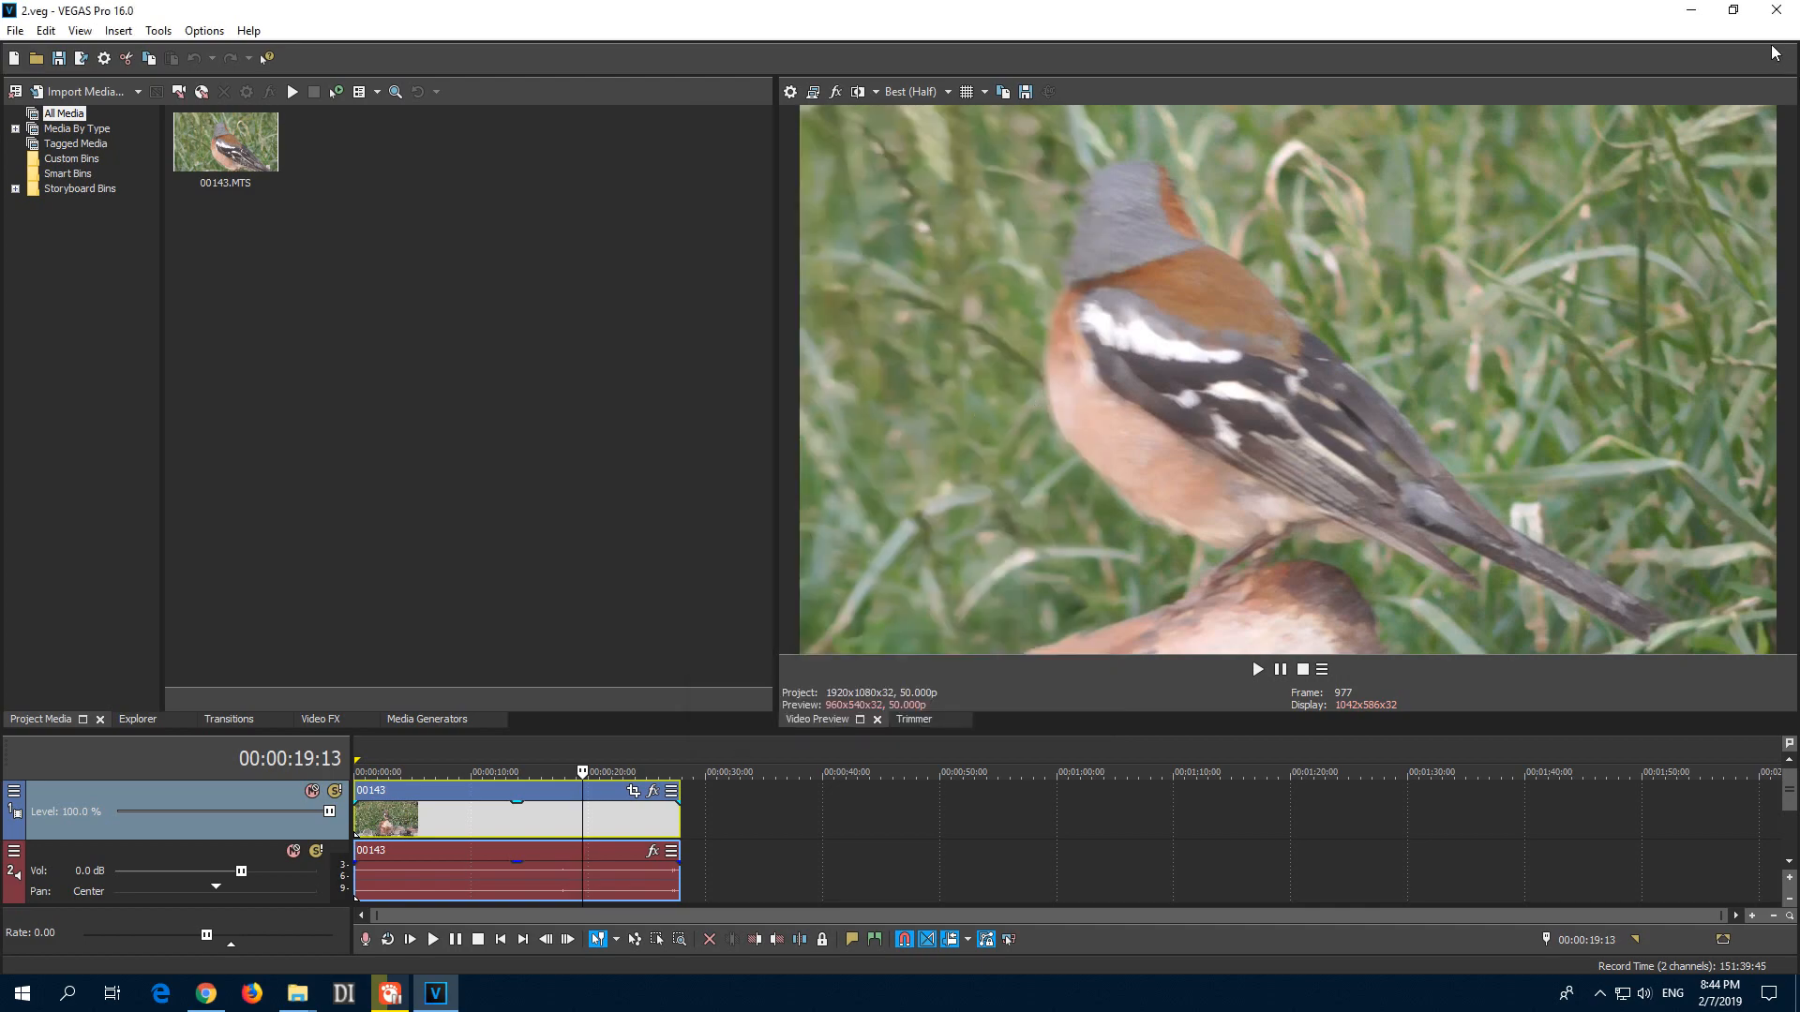
Close and relaunch VEGAS Pro, then cue the reloaded bird clip to 19 seconds
{"action": "left_click", "coordinate": [1776, 10]}
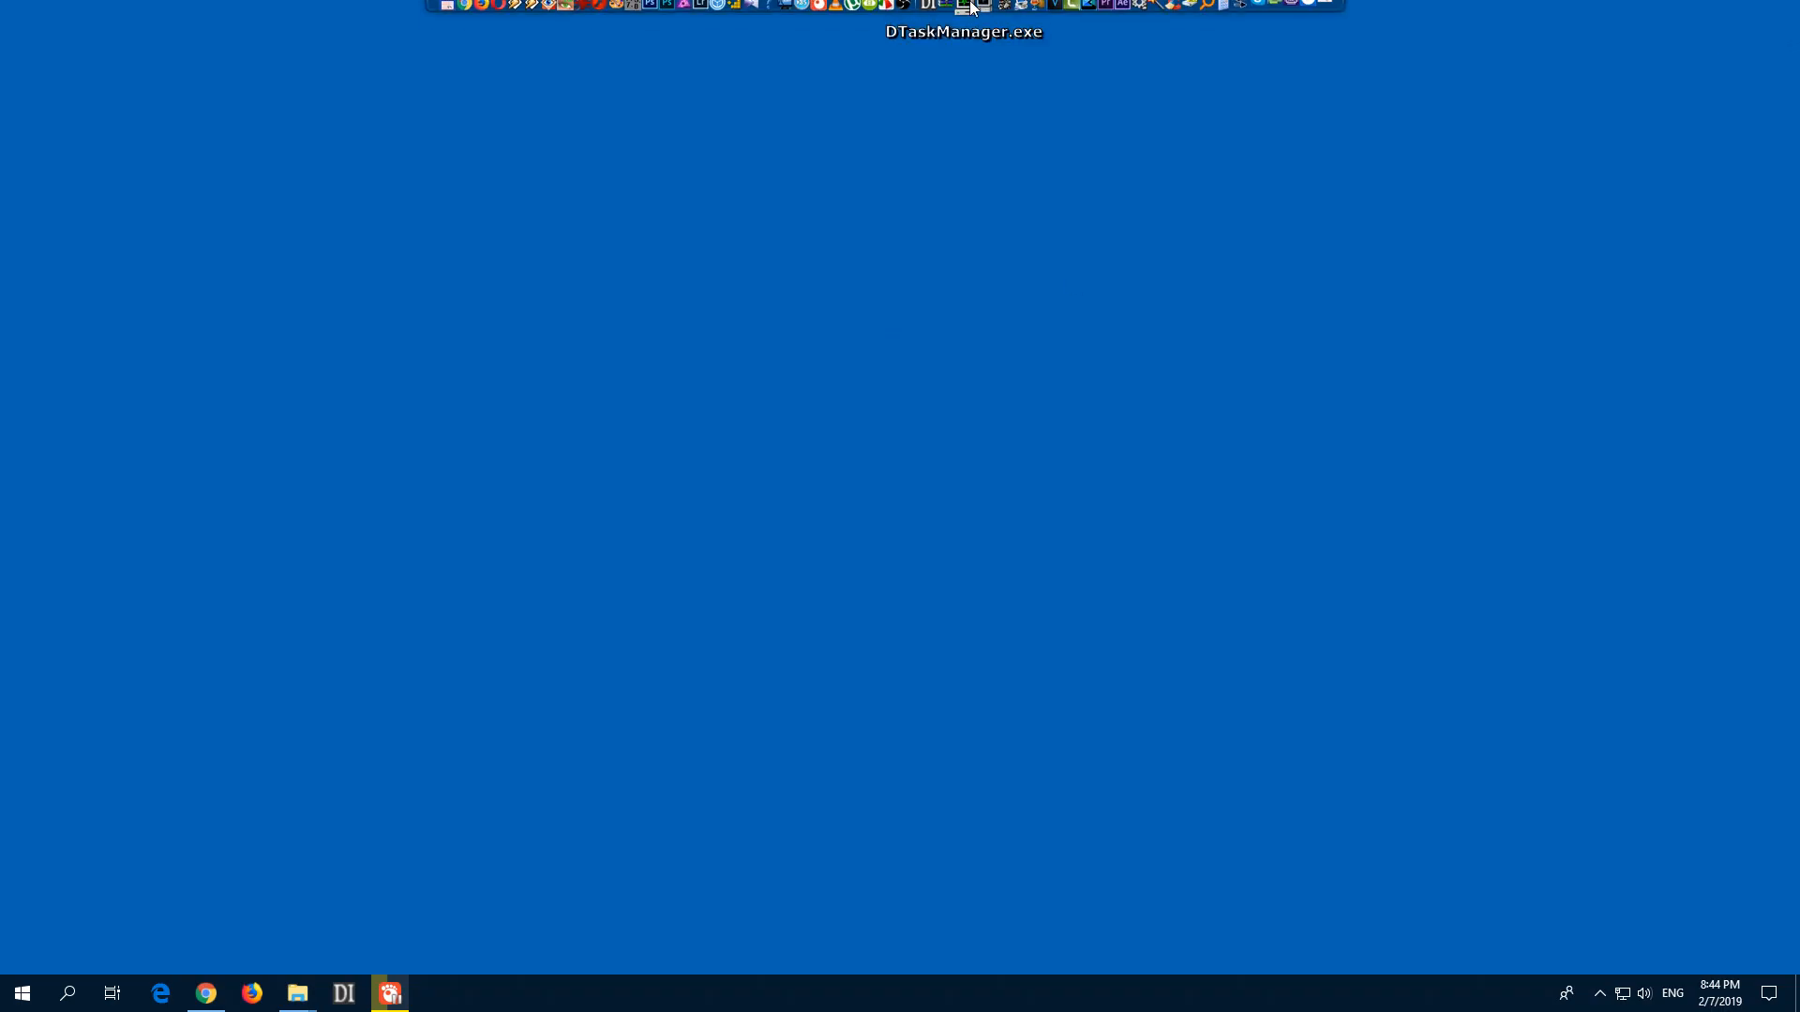
{"action": "left_click", "coordinate": [1053, 17]}
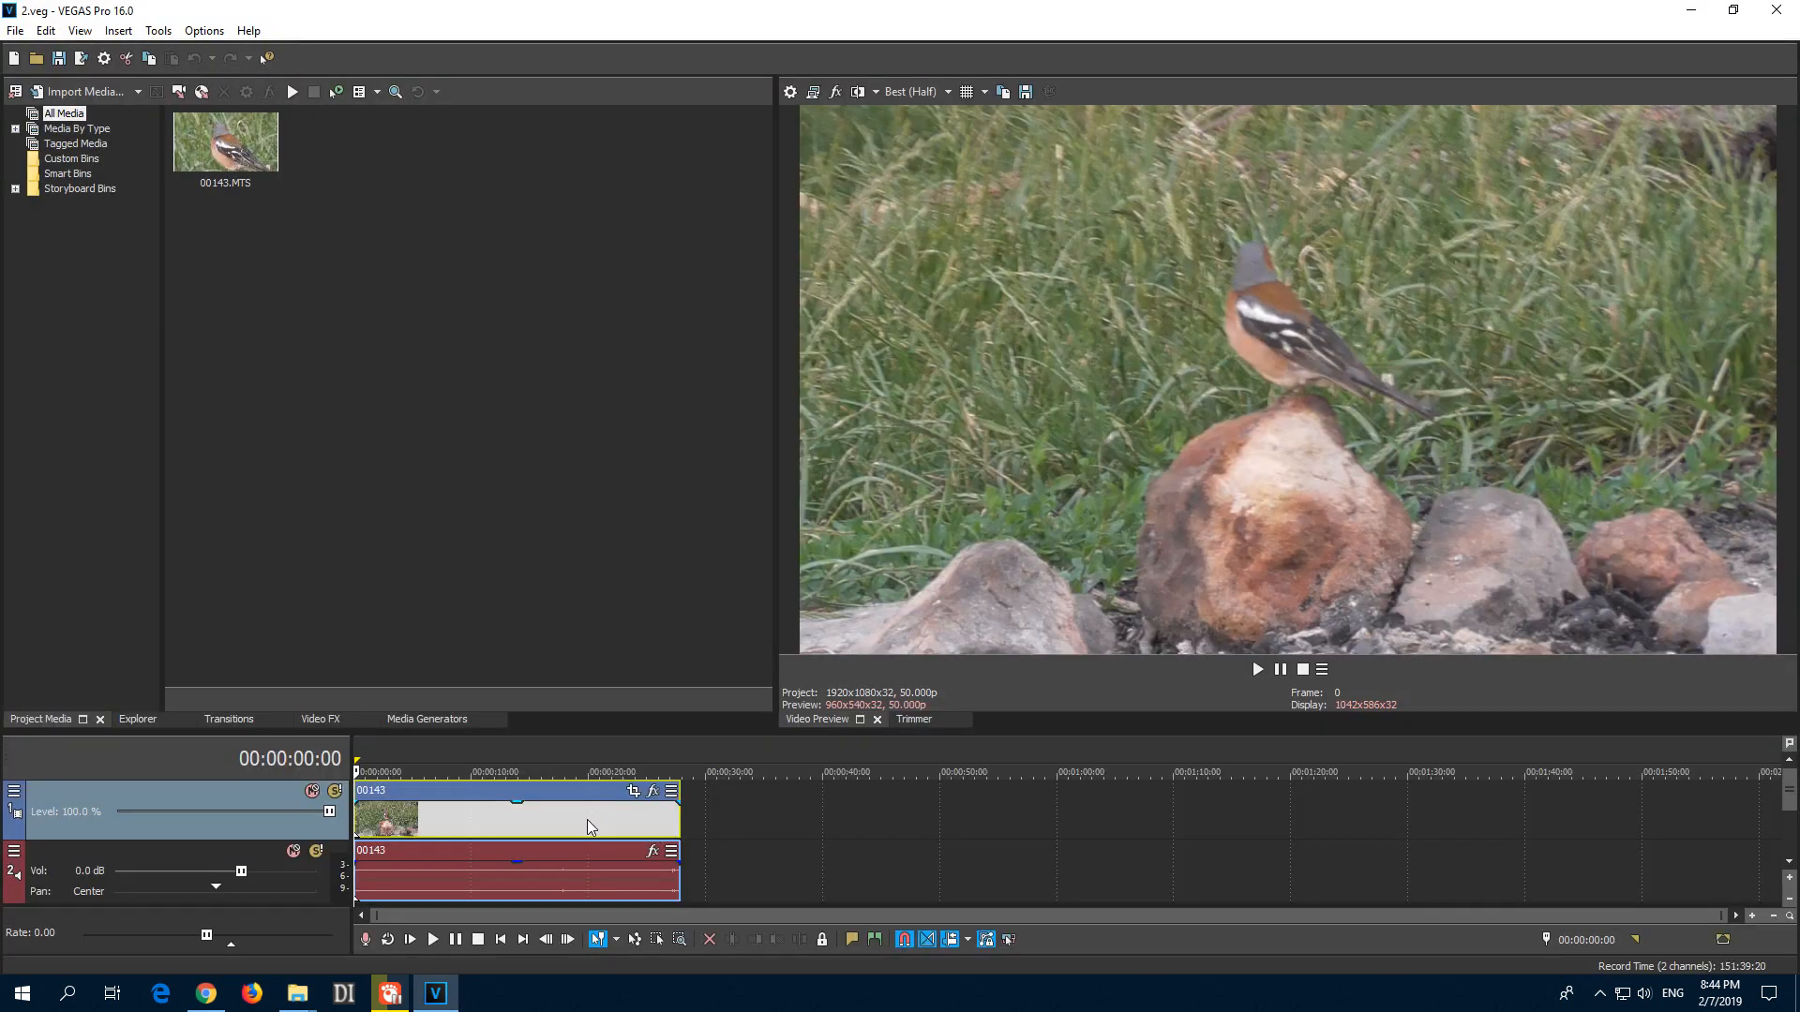
{"action": "left_click", "coordinate": [586, 820]}
Add VEGAS Stabilize then VEGAS Video Stabilization to the clip's media FX chain and confirm
{"action": "right_click", "coordinate": [596, 812]}
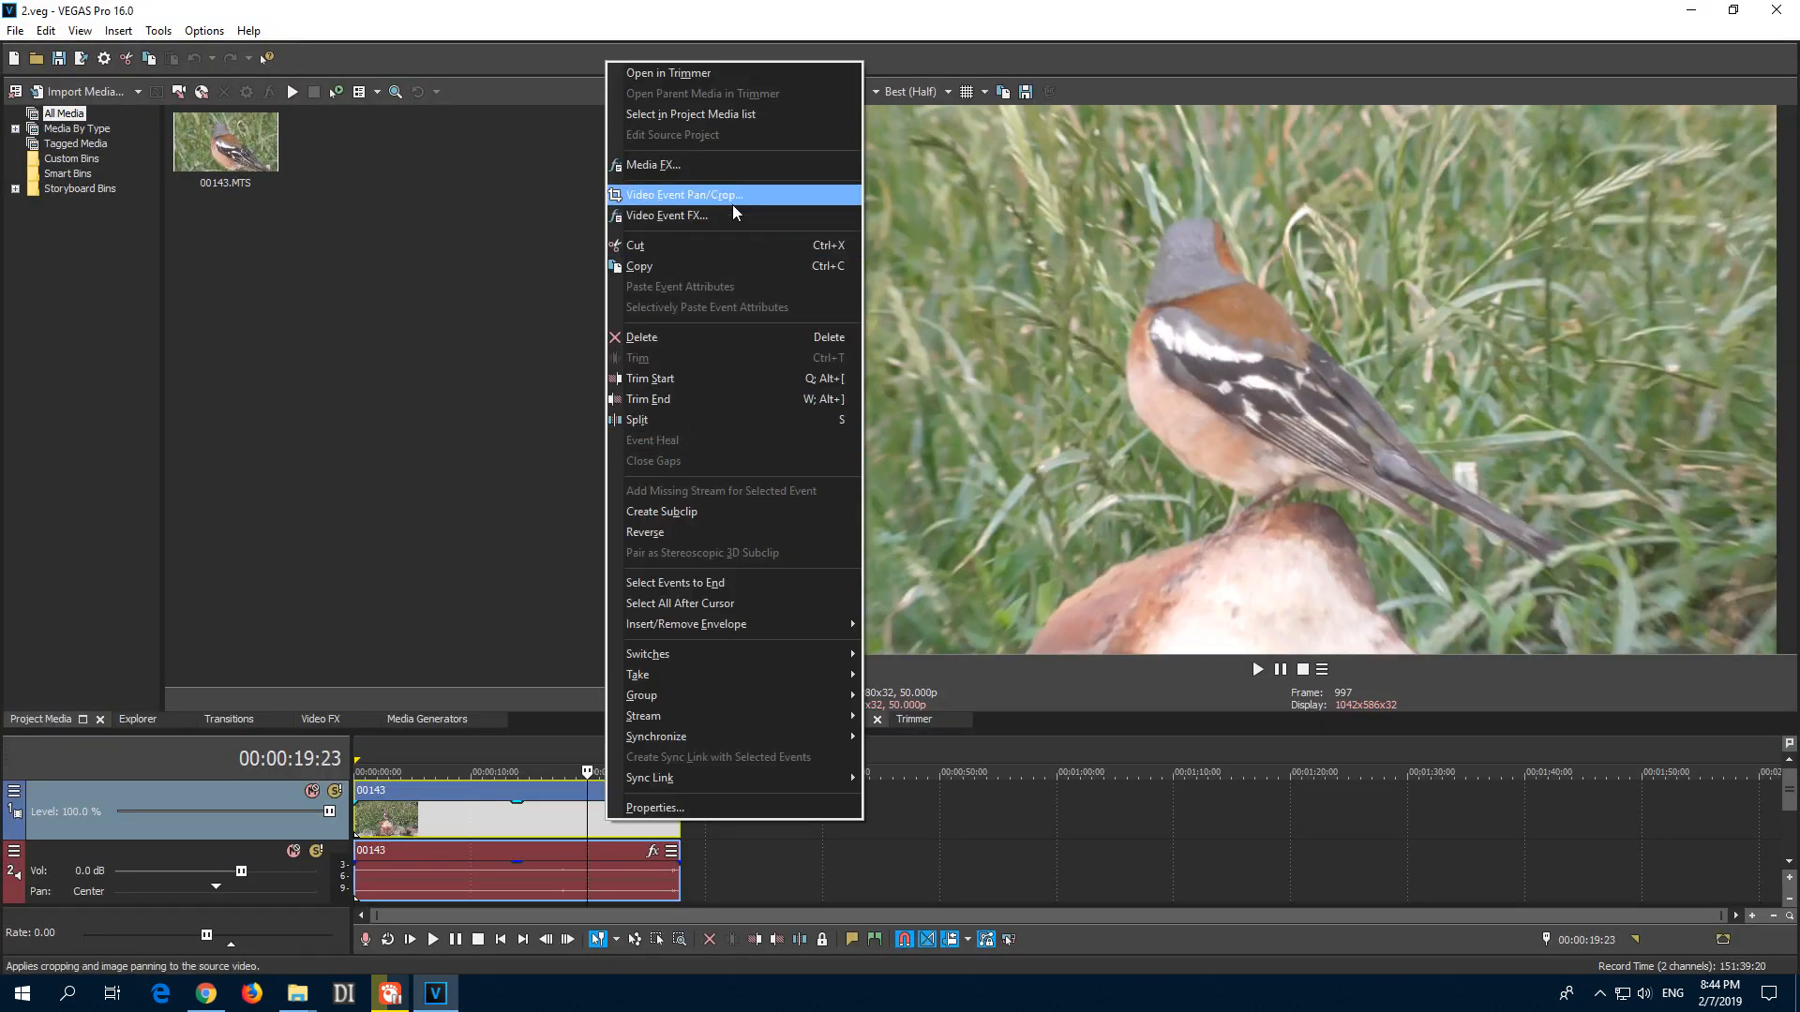
{"action": "left_click", "coordinate": [713, 168]}
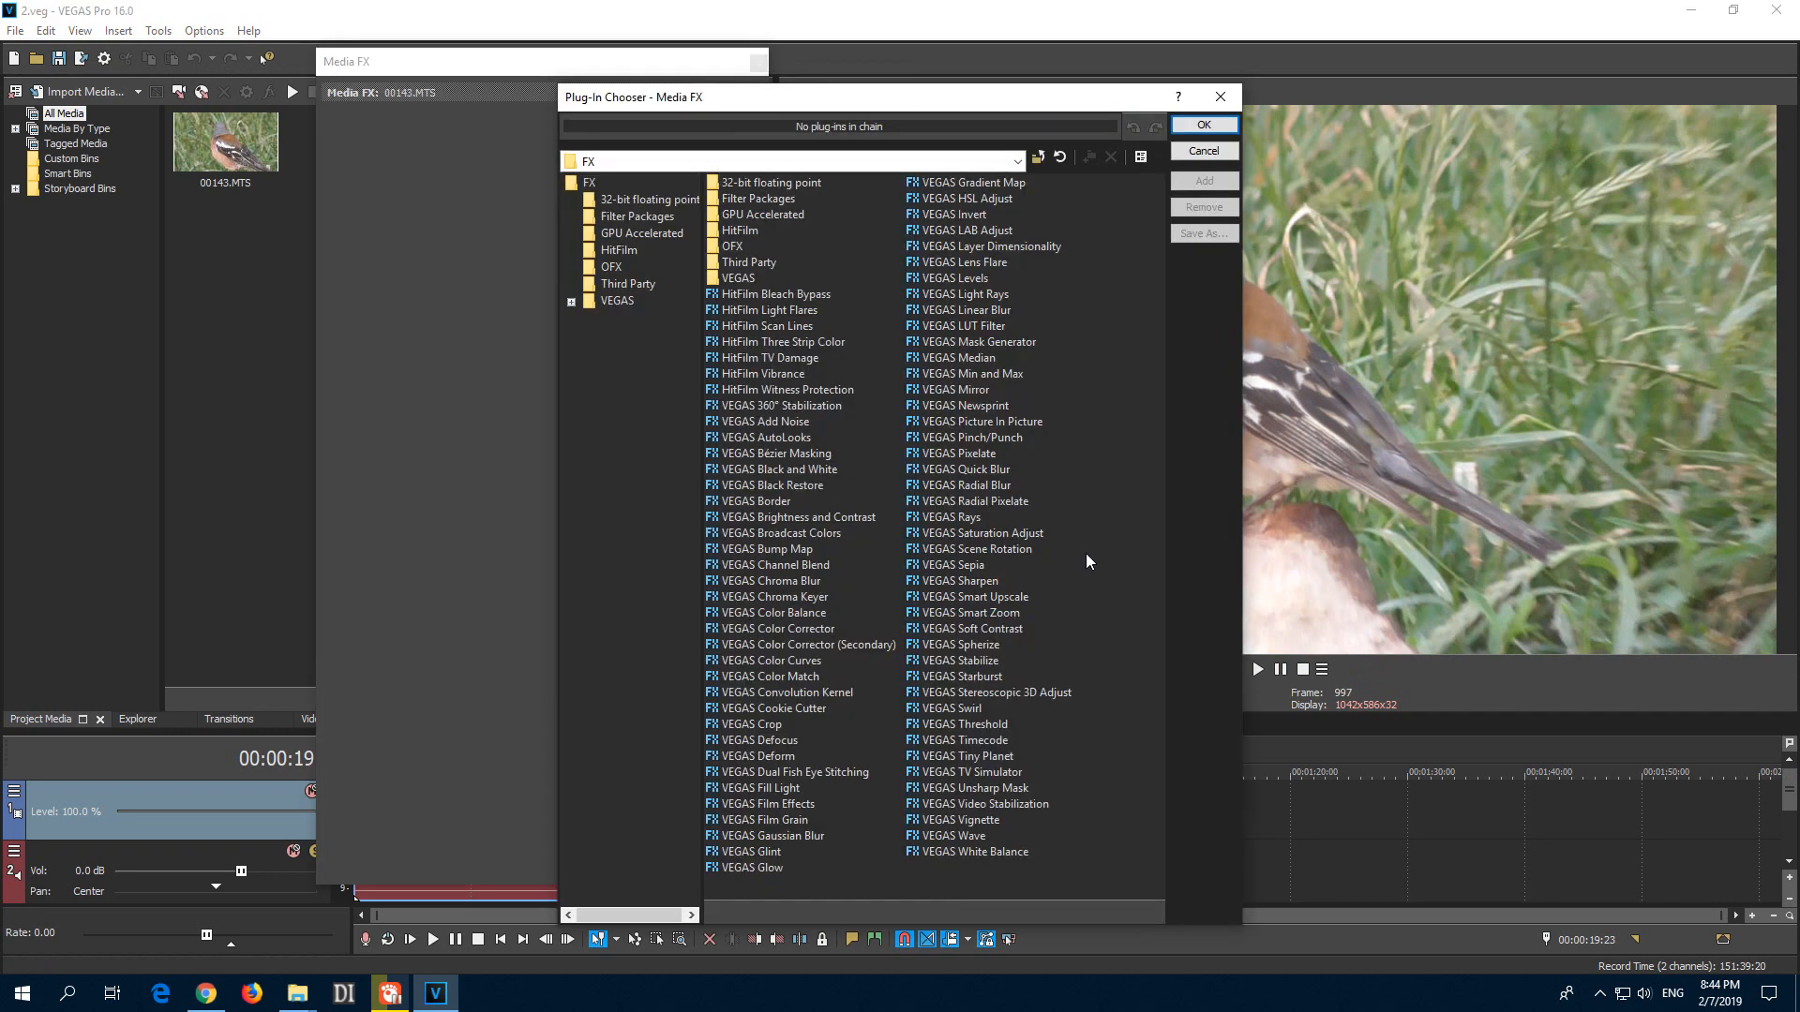
{"action": "left_click", "coordinate": [984, 804]}
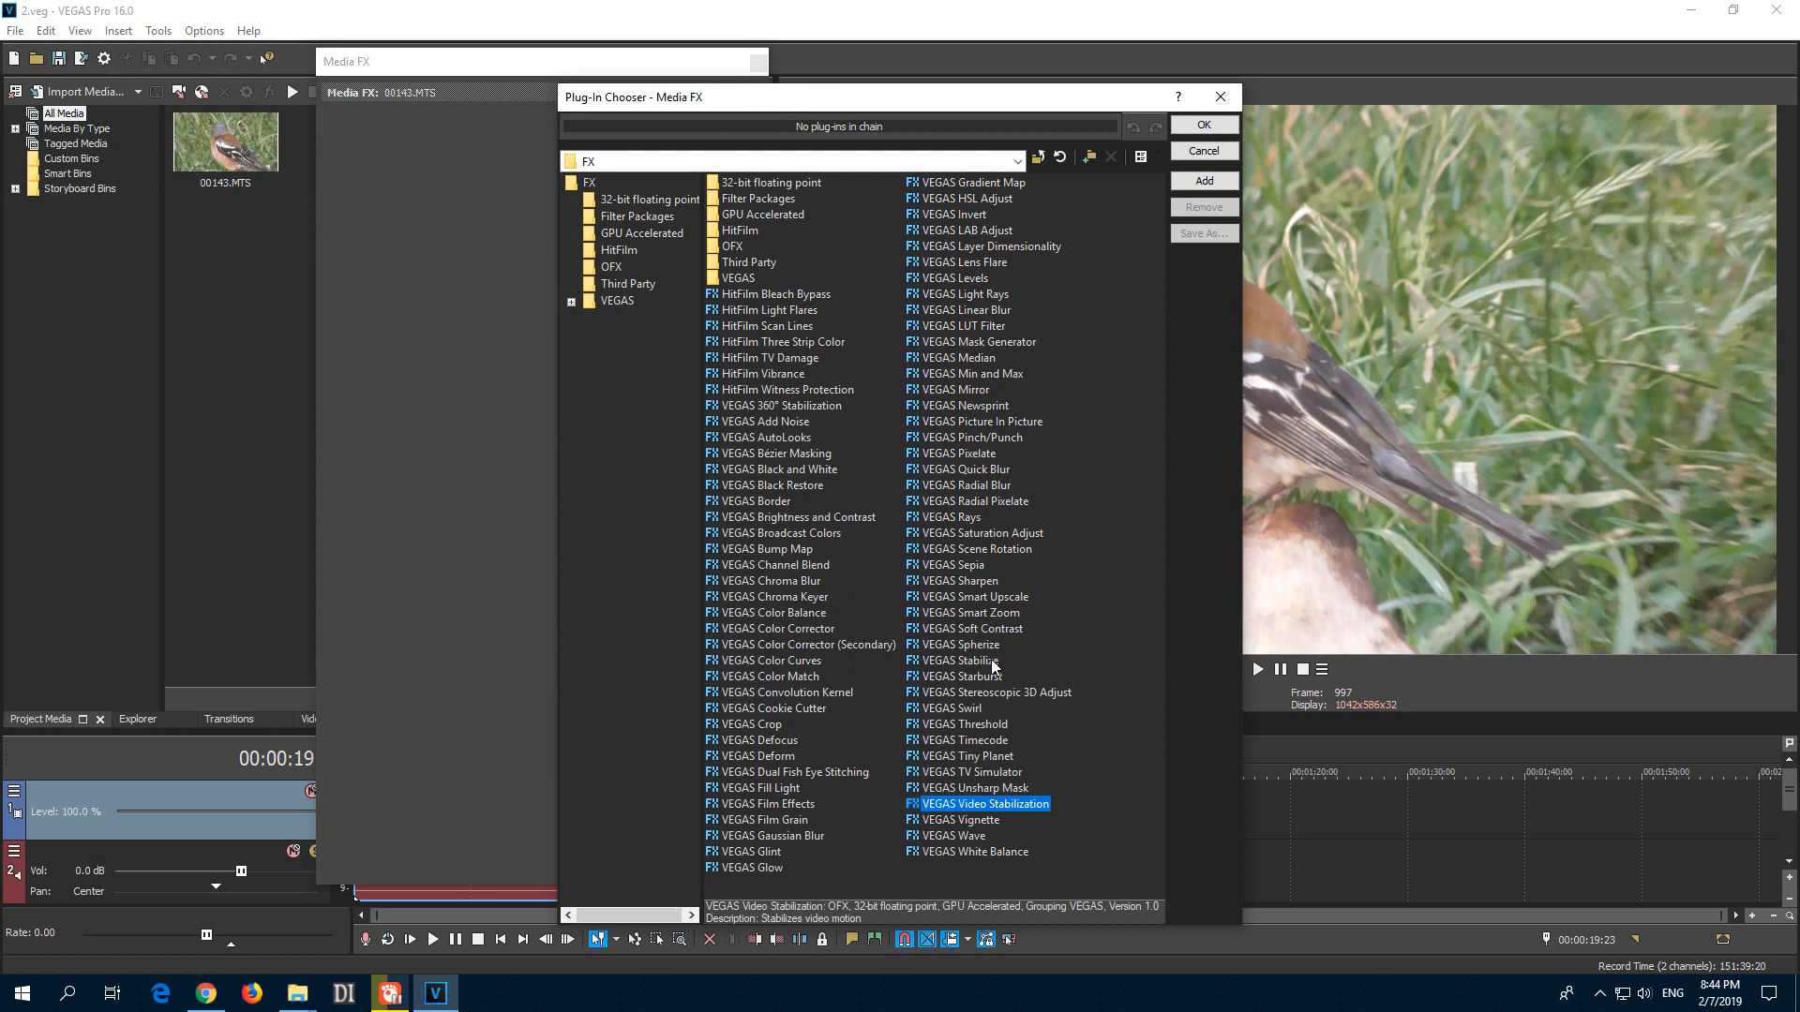
{"action": "left_click", "coordinate": [980, 662]}
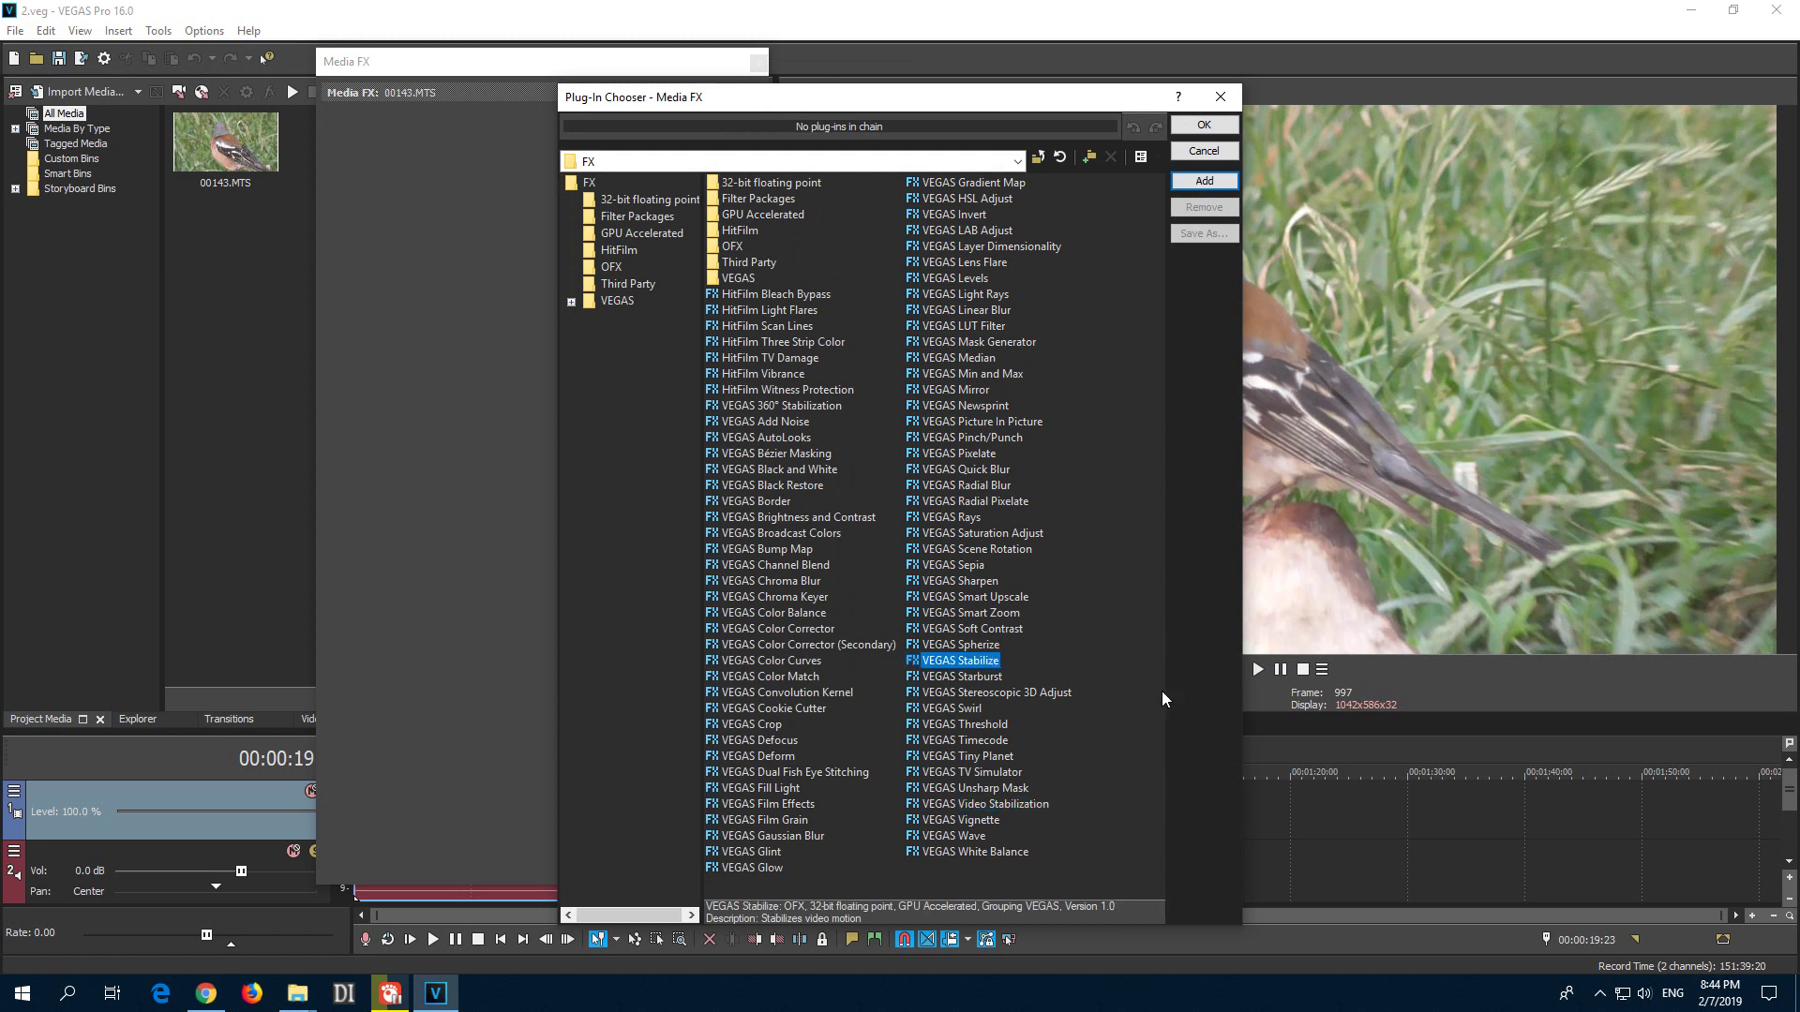
{"action": "left_click", "coordinate": [1204, 183]}
{"action": "left_click", "coordinate": [982, 804]}
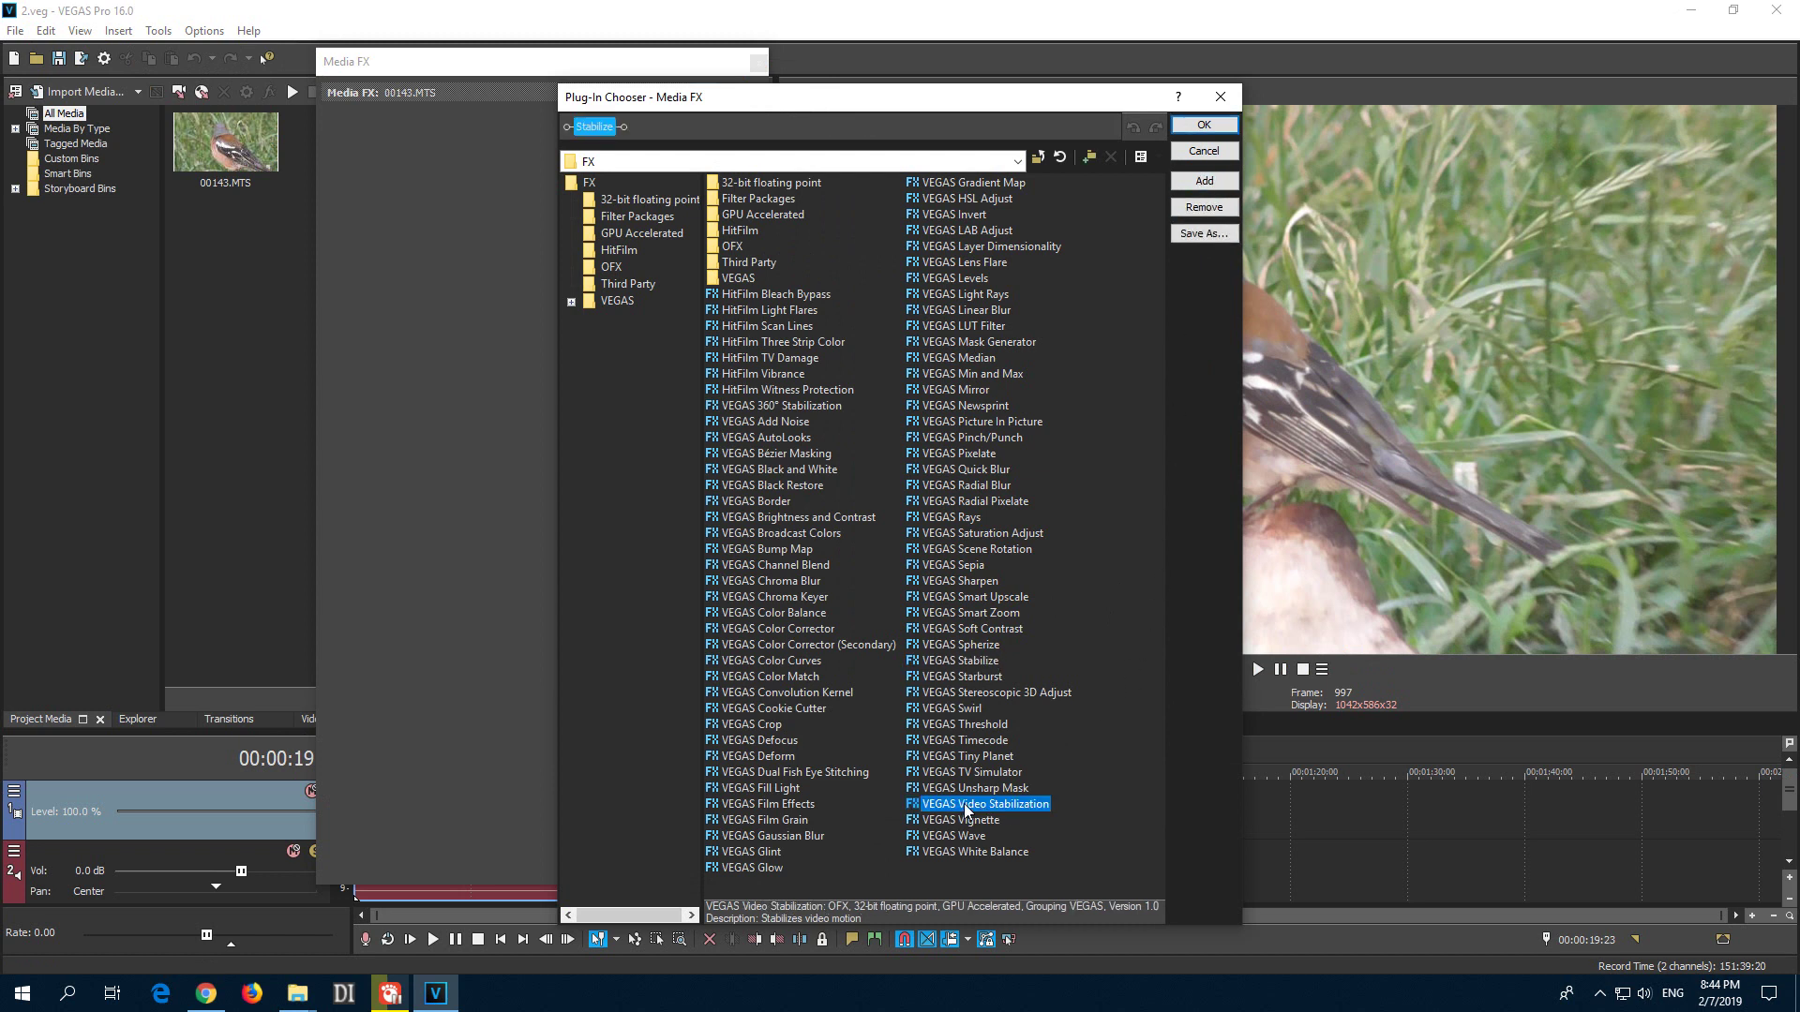
{"action": "left_click", "coordinate": [1205, 183]}
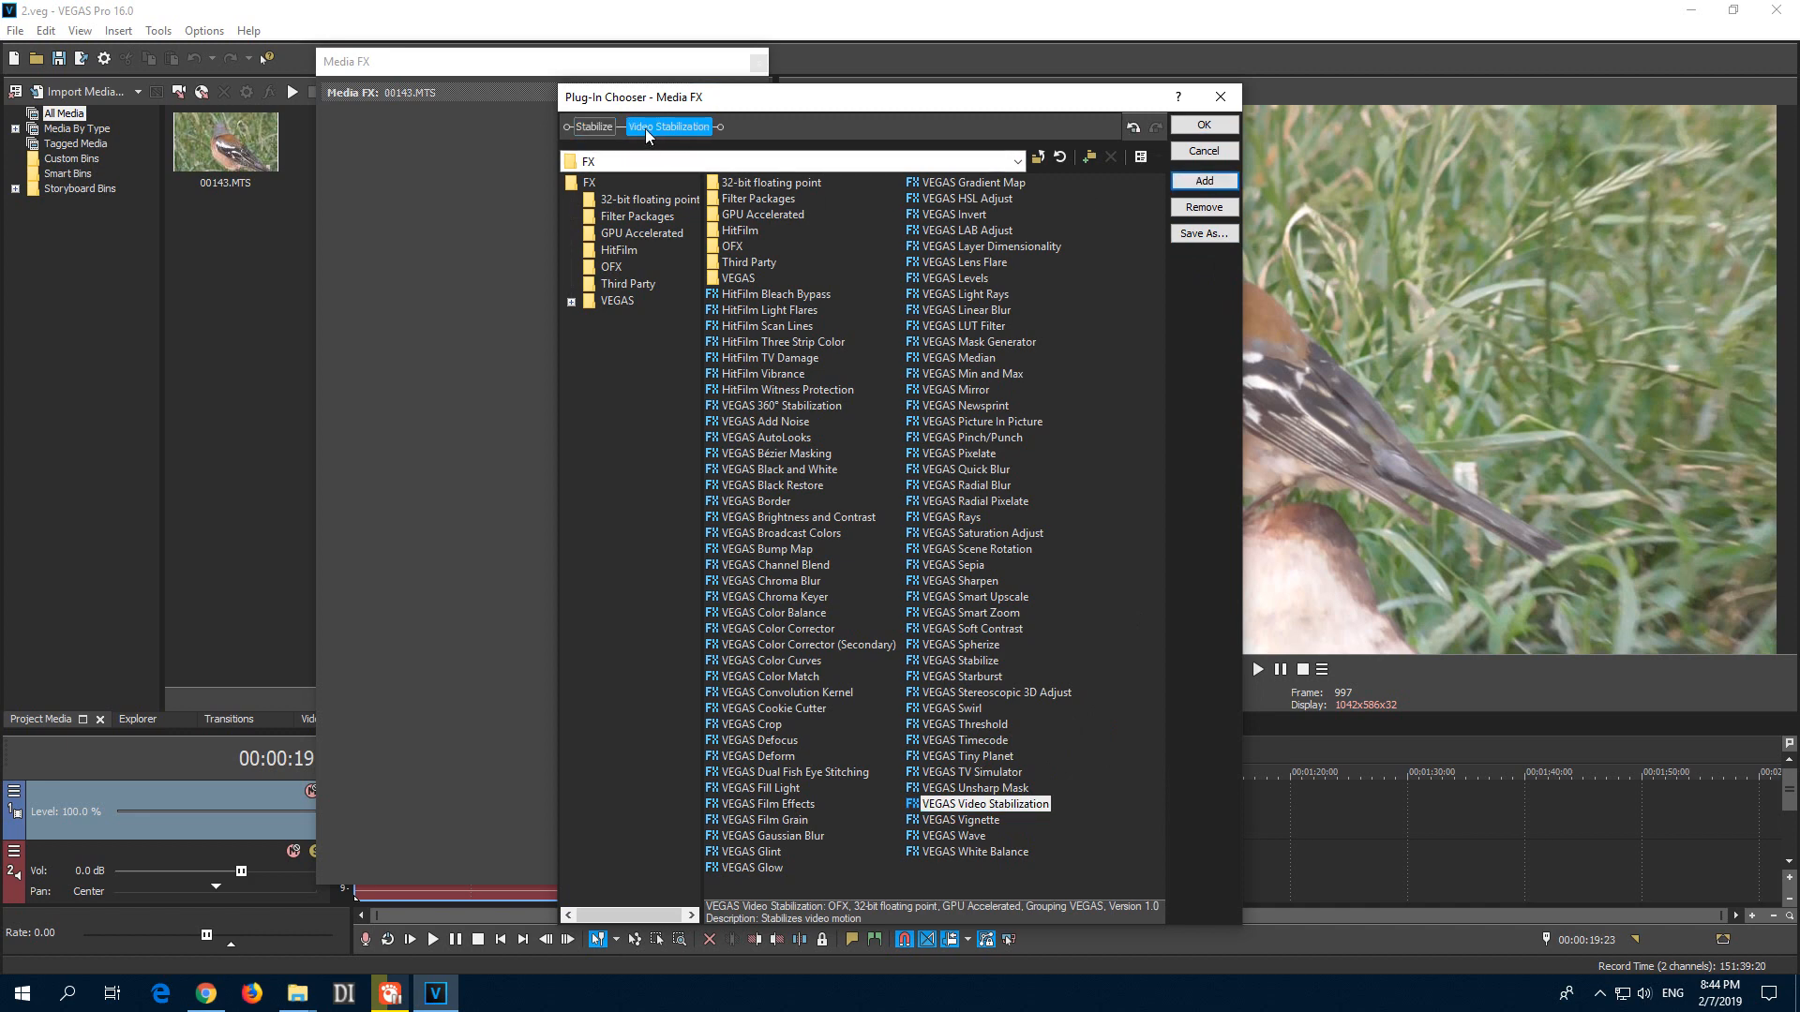
{"action": "left_click", "coordinate": [1203, 126]}
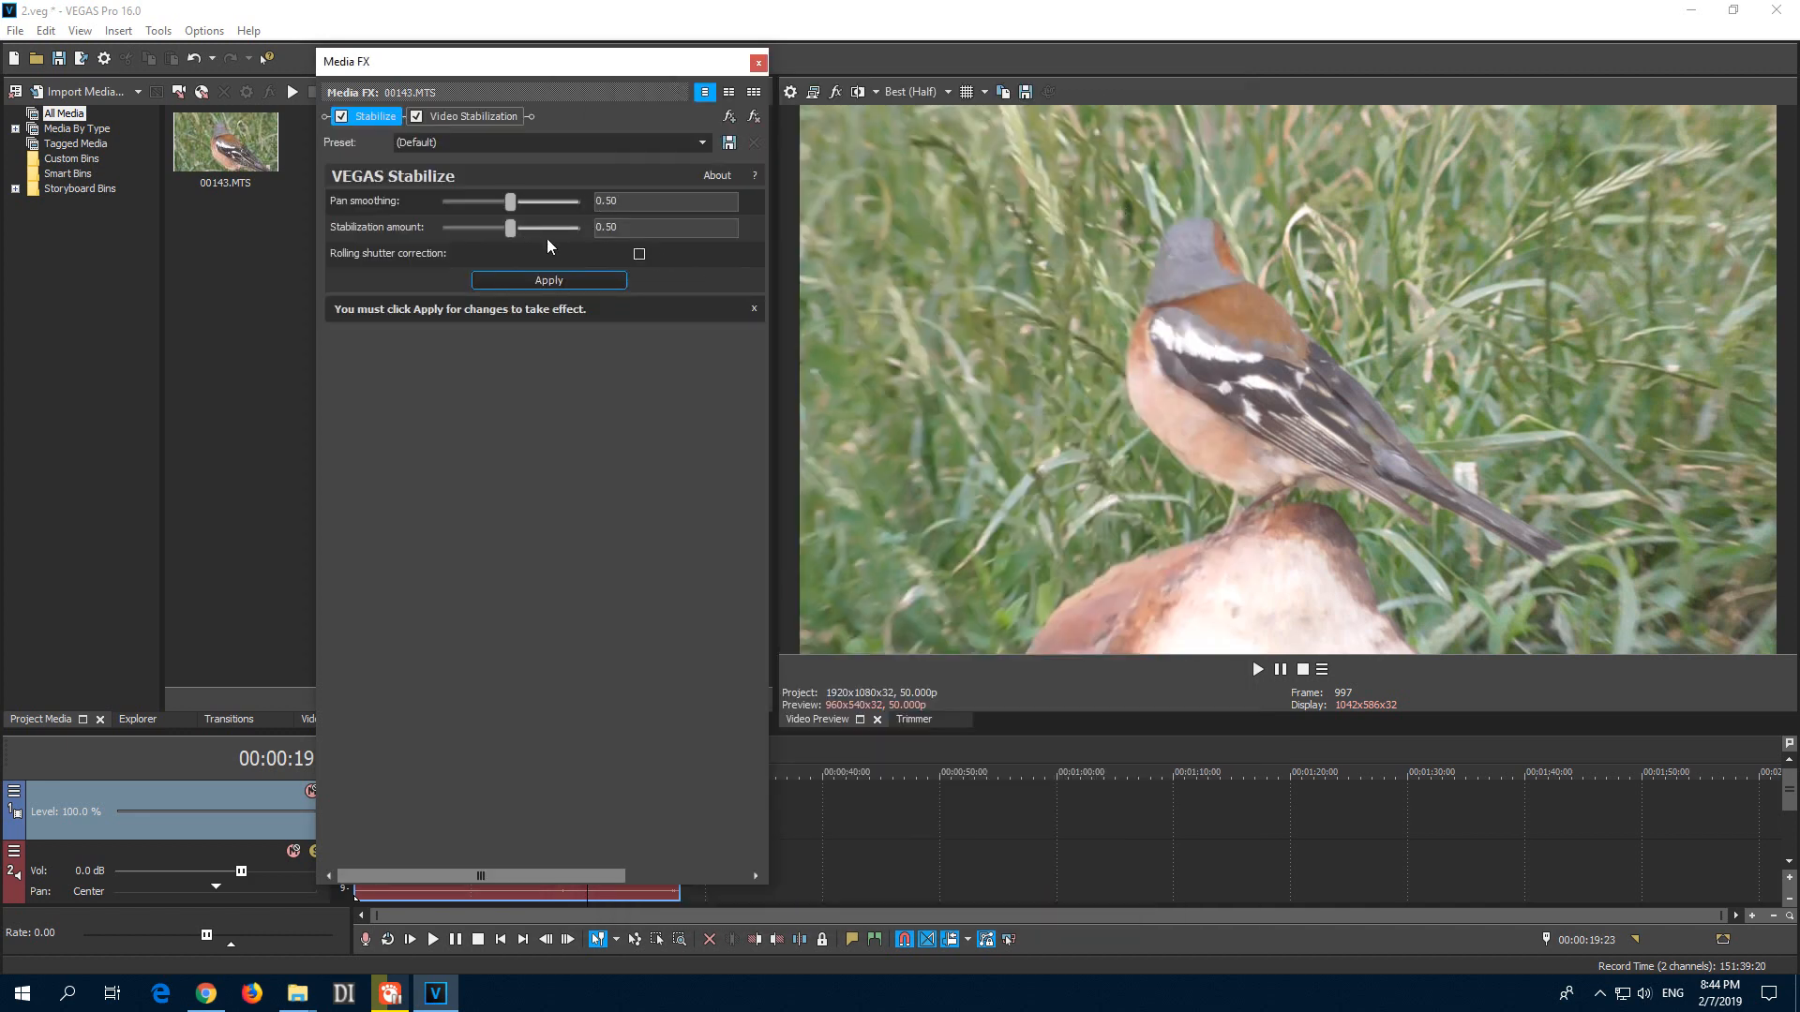
Switch Video Stabilization's User View to Expert, then return to the Stabilize settings
{"action": "left_click", "coordinate": [446, 114]}
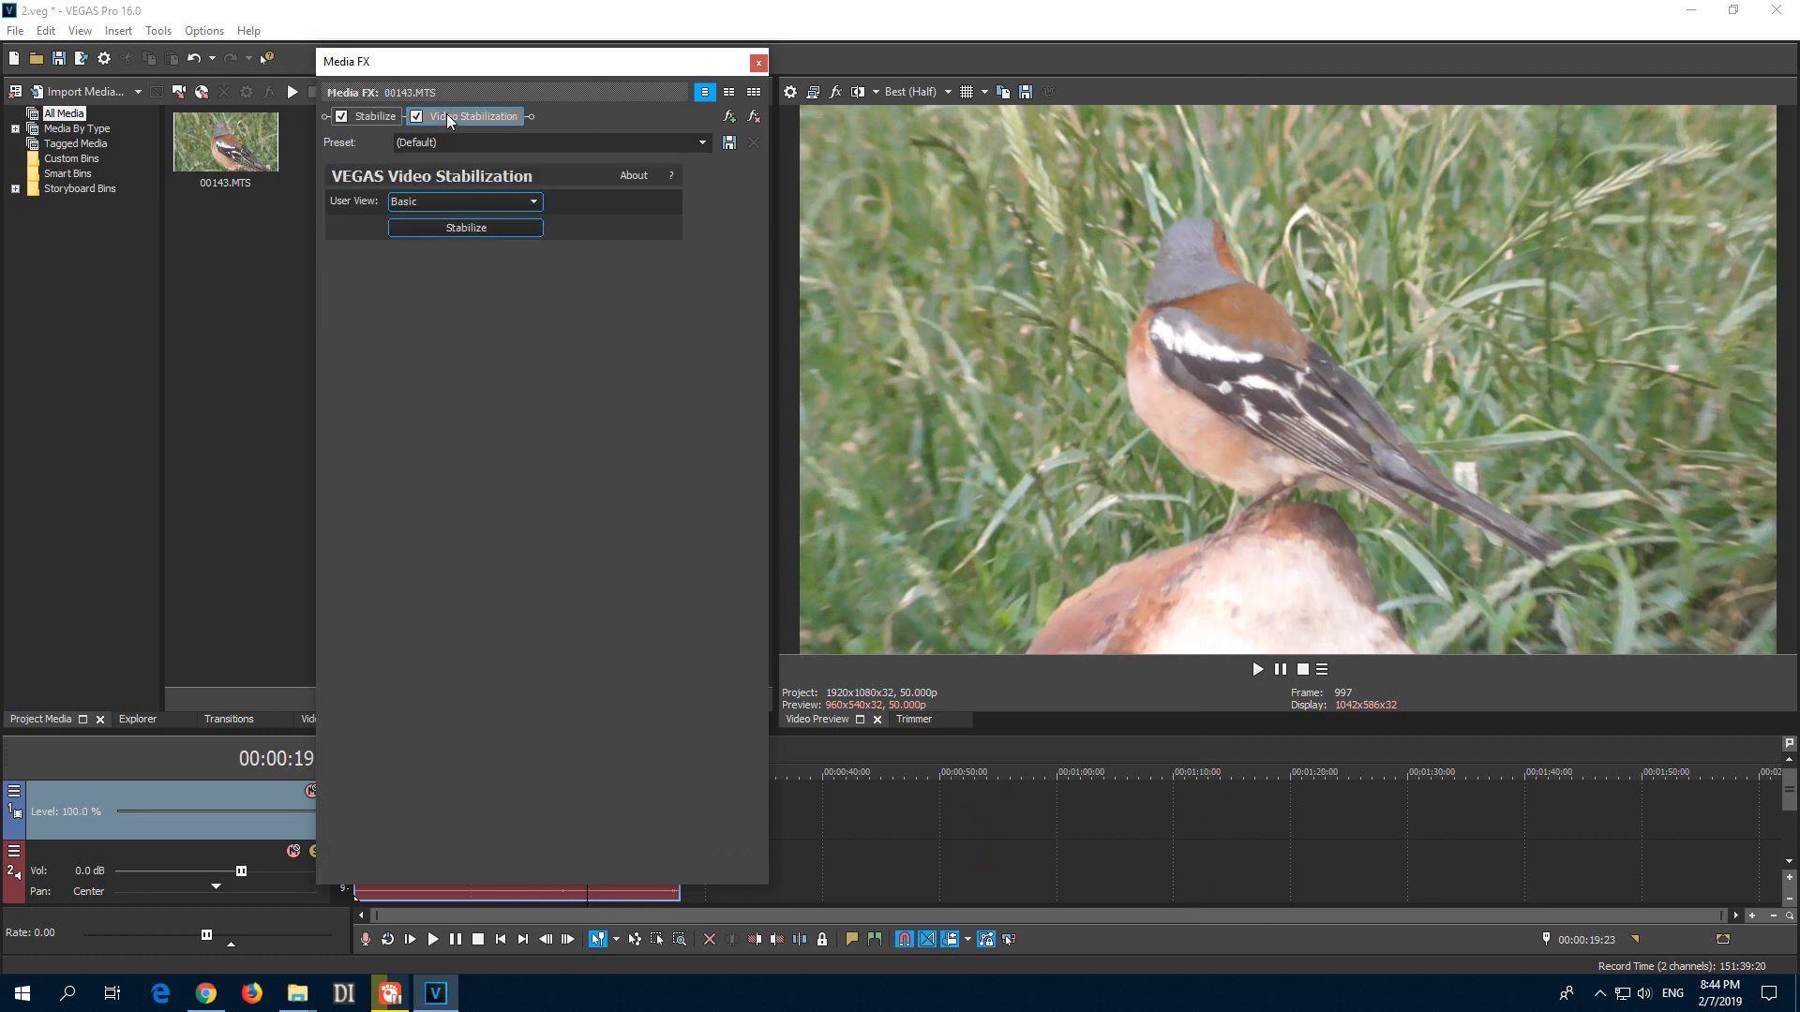
{"action": "left_click", "coordinate": [532, 201]}
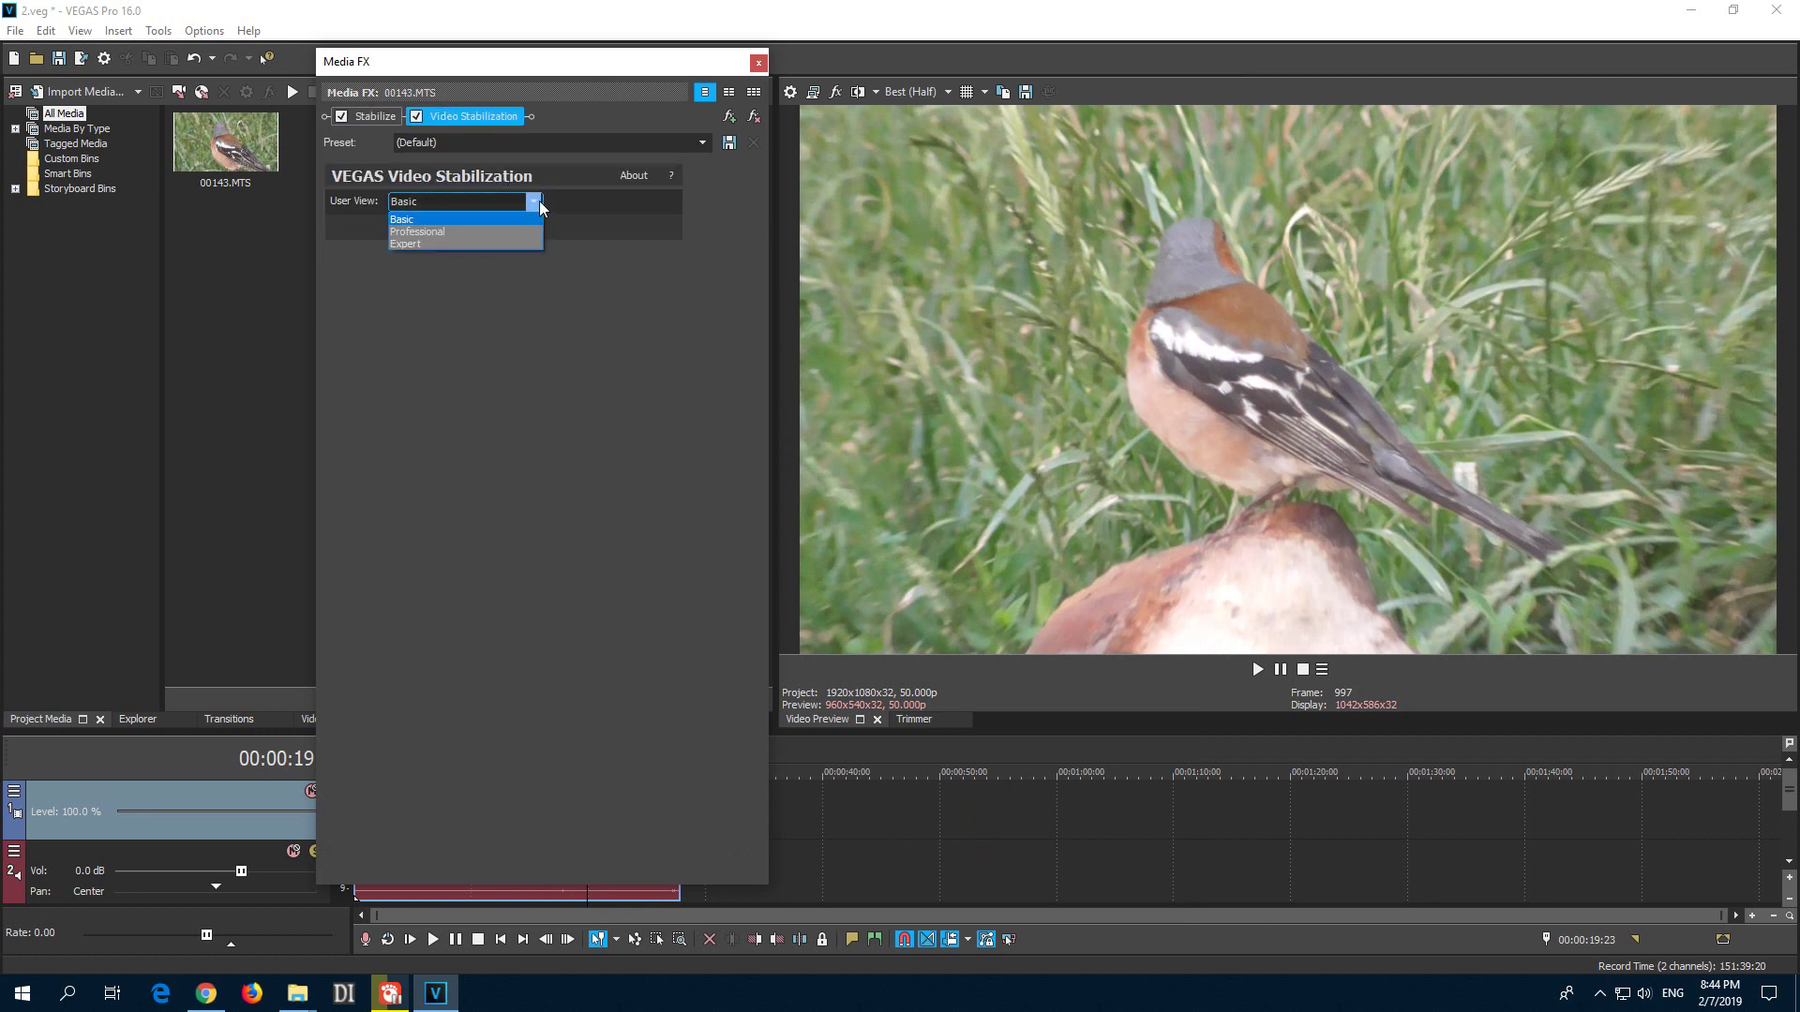
{"action": "left_click", "coordinate": [500, 244]}
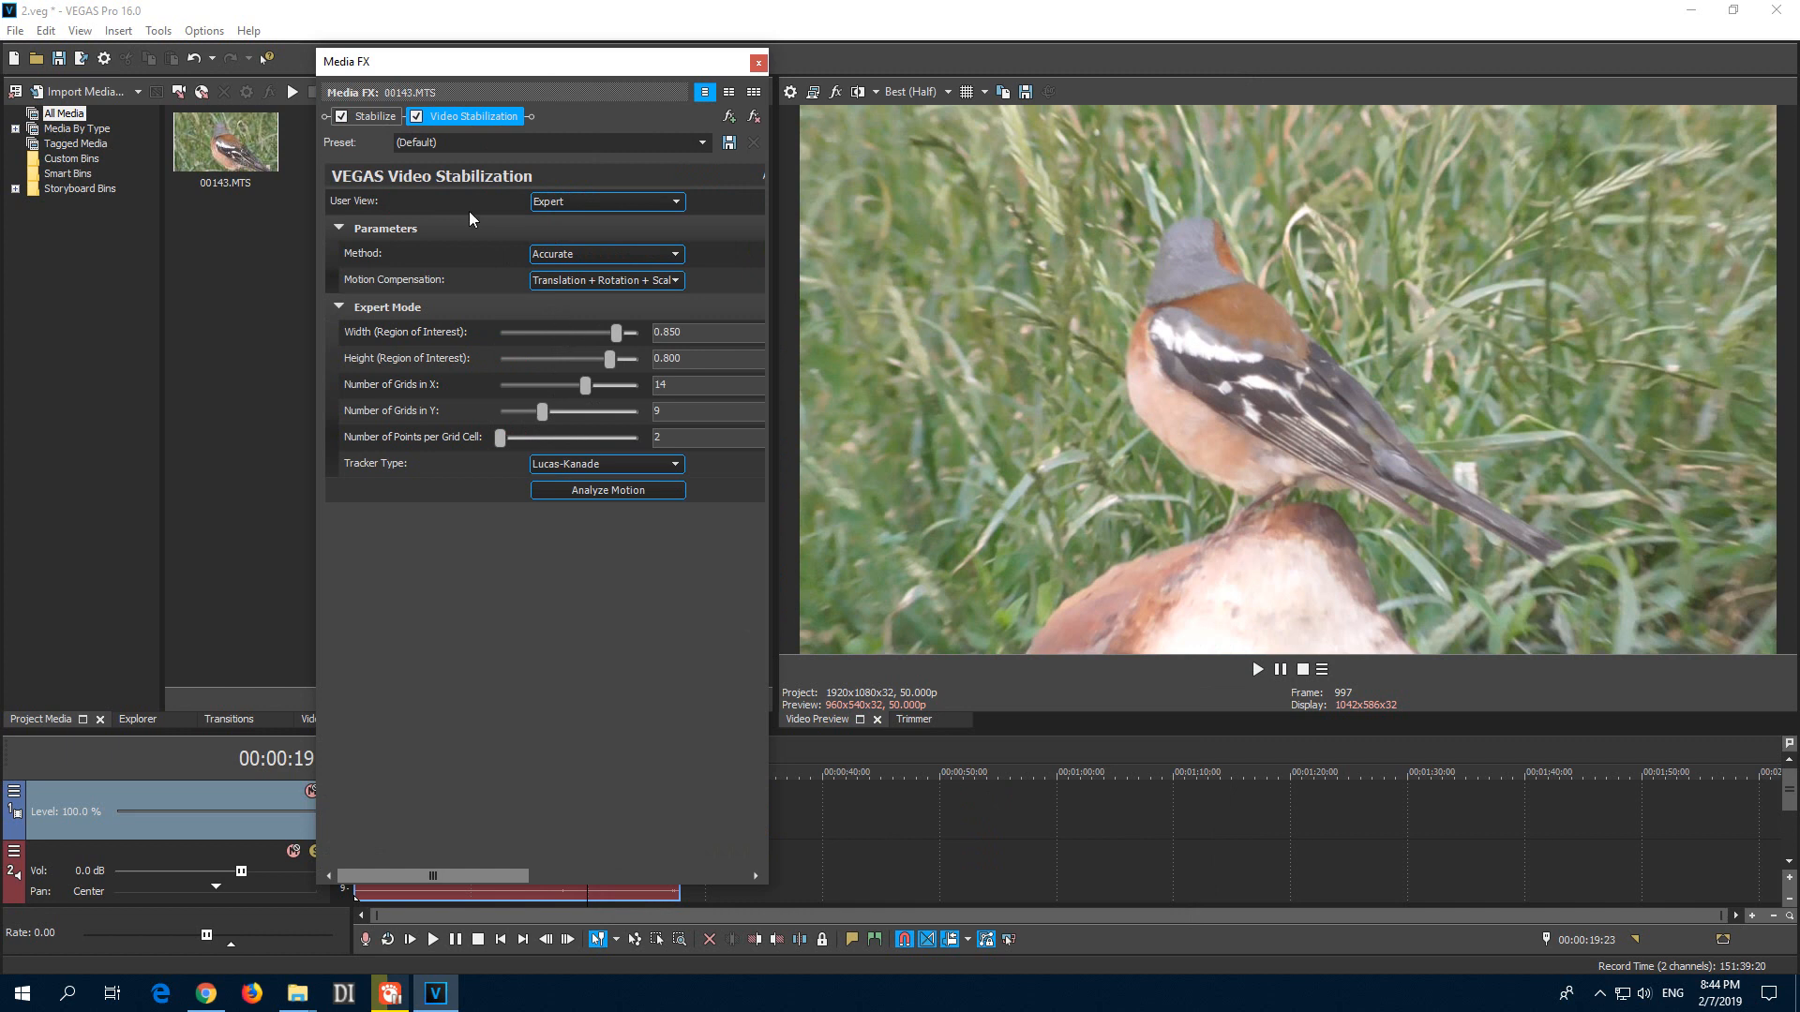
{"action": "left_click", "coordinate": [365, 120]}
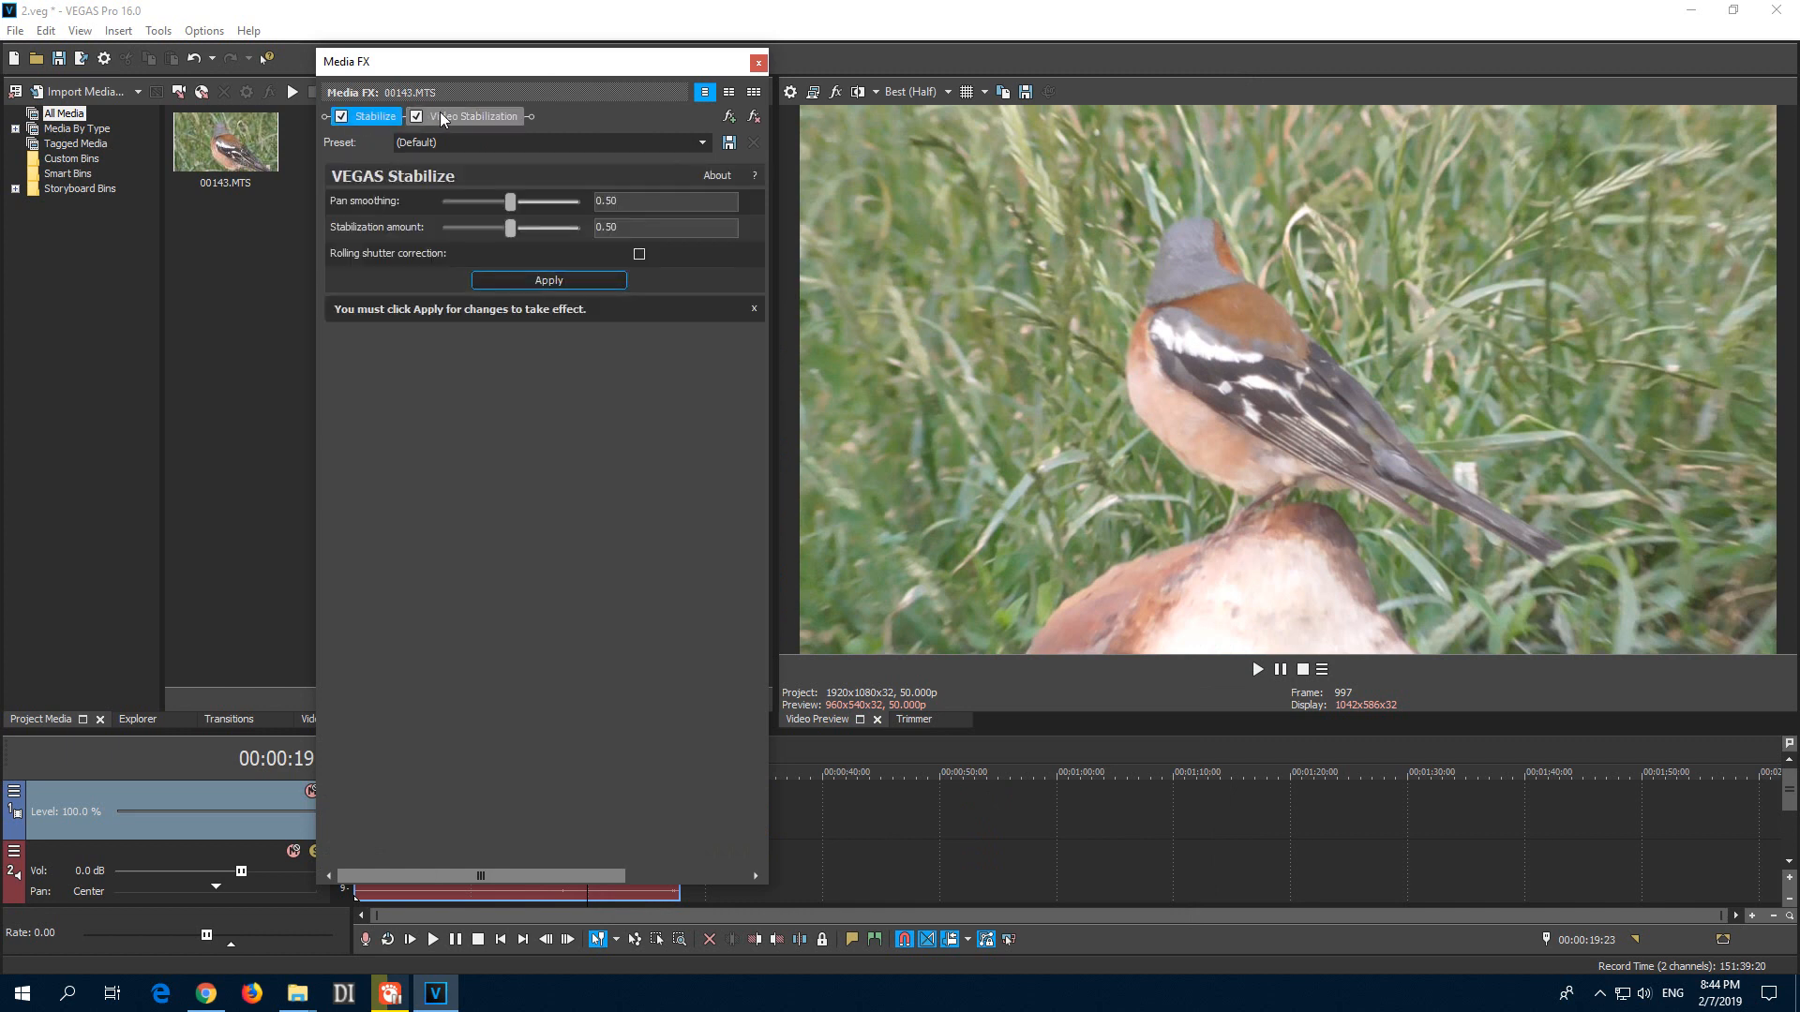
{"action": "left_click", "coordinate": [440, 111]}
{"action": "left_click", "coordinate": [369, 116]}
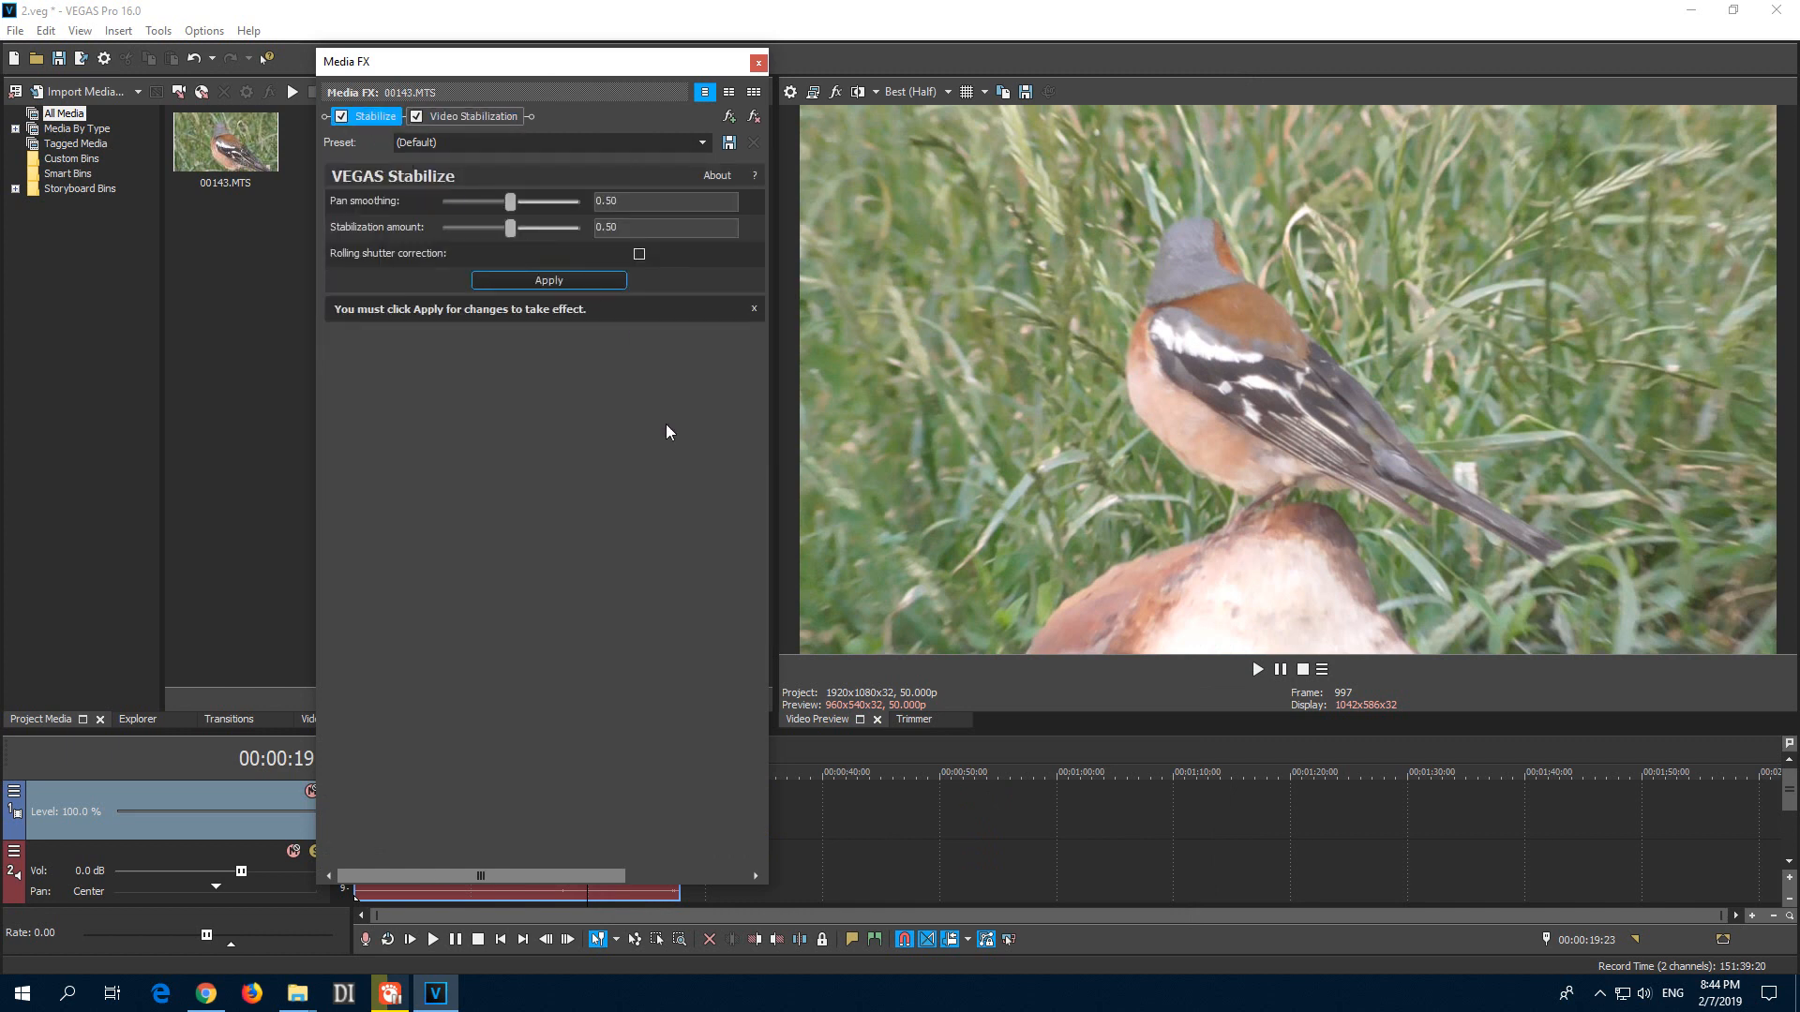